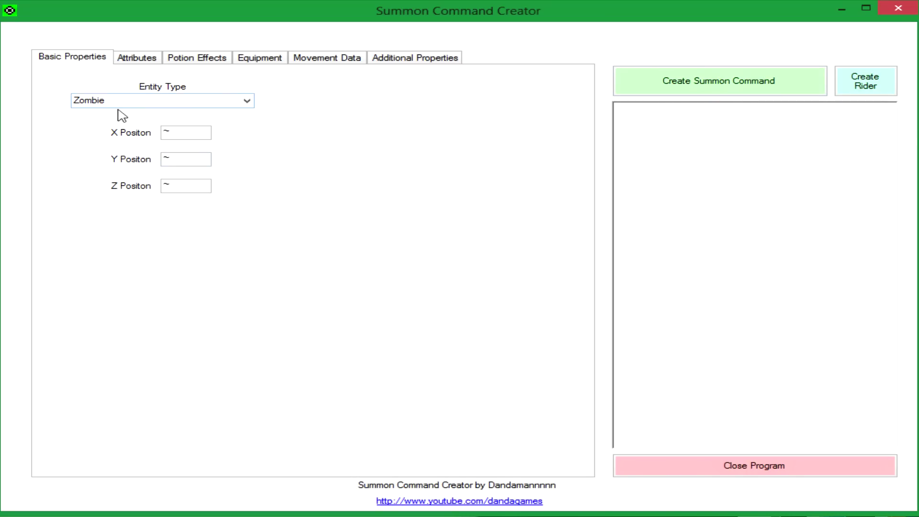
Choose PigZombie as the entity type and include the attributes movement speed 0.6 and knockback resistance 20.0.
left_click(247, 101)
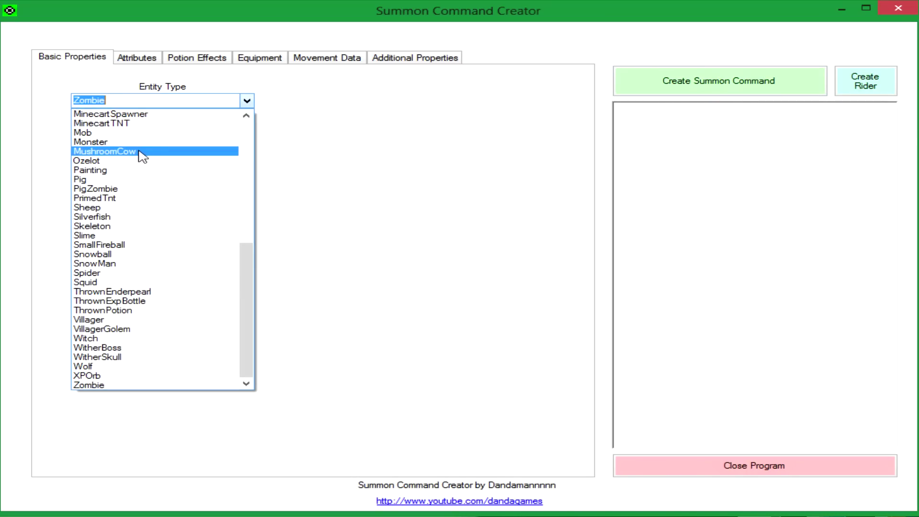
left_click(123, 191)
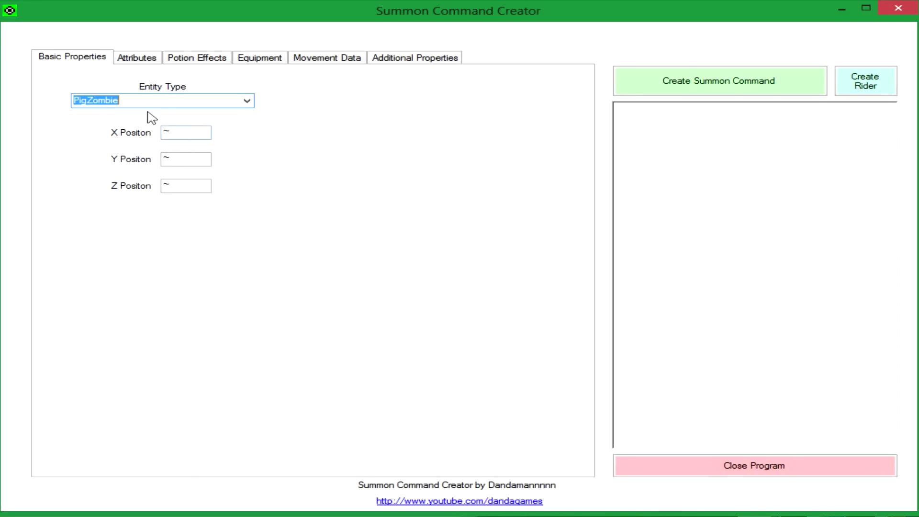
left_click(128, 59)
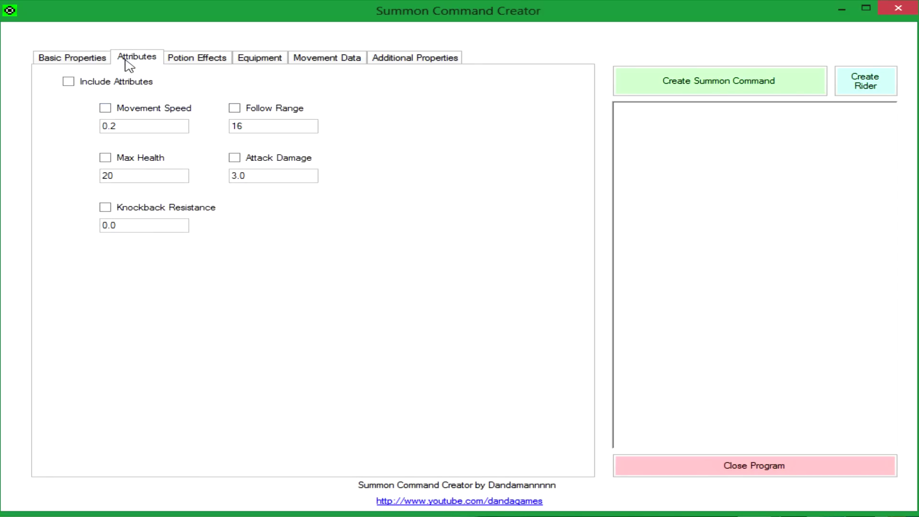
left_click(96, 87)
left_click(133, 126)
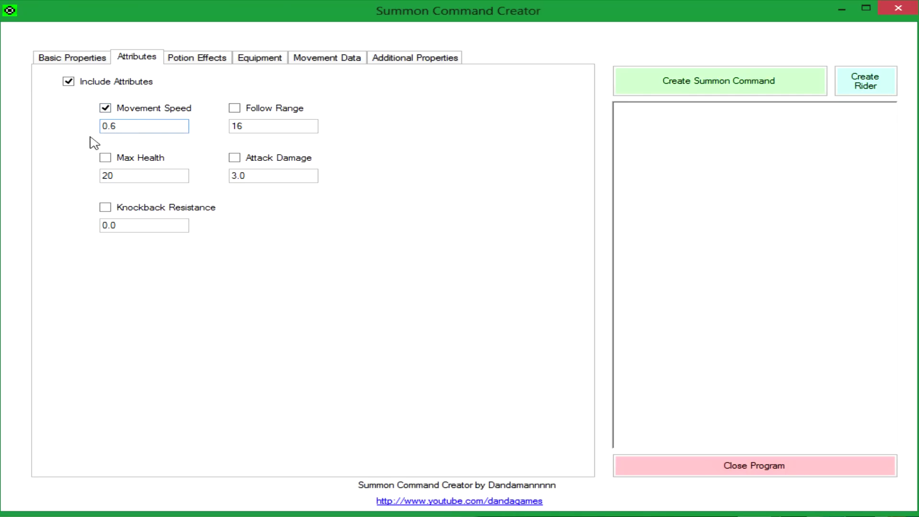
left_click(105, 206)
Include potion effects and enable potion effect 1 with its ambient value set to 0.
left_click(179, 58)
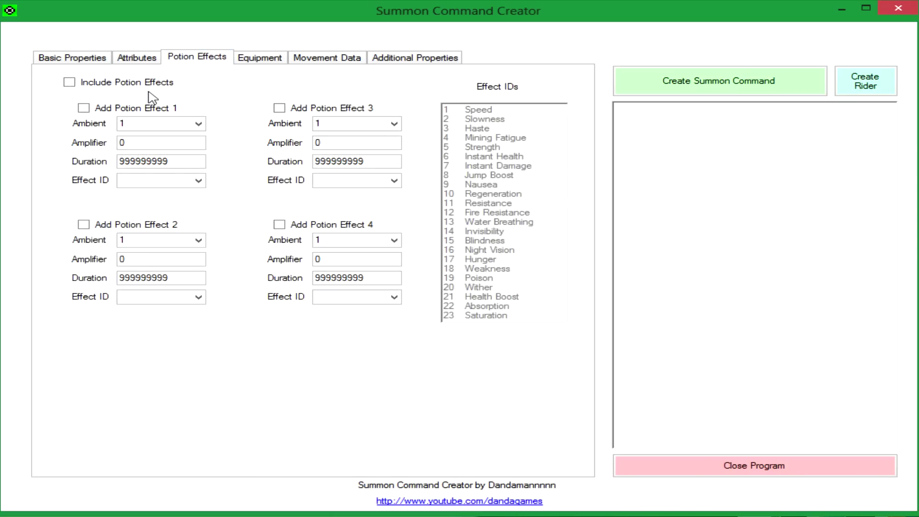
left_click(106, 85)
left_click(198, 180)
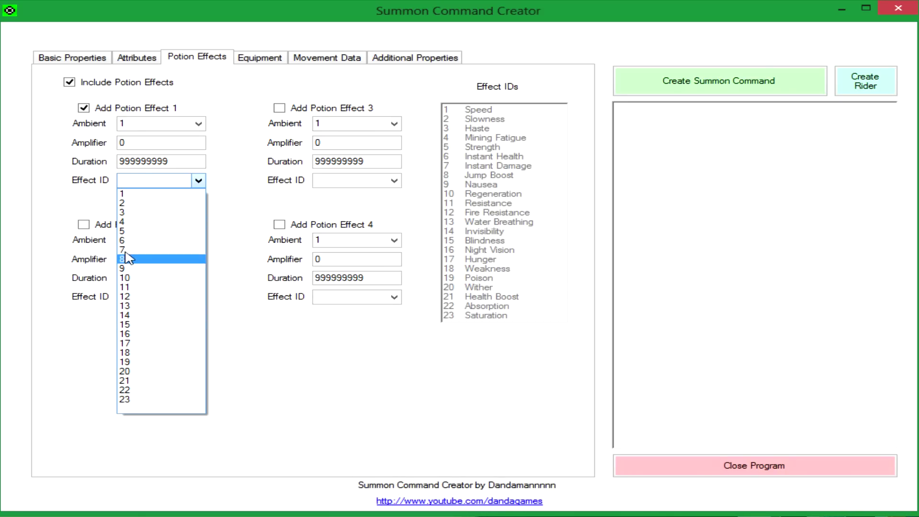
left_click(71, 194)
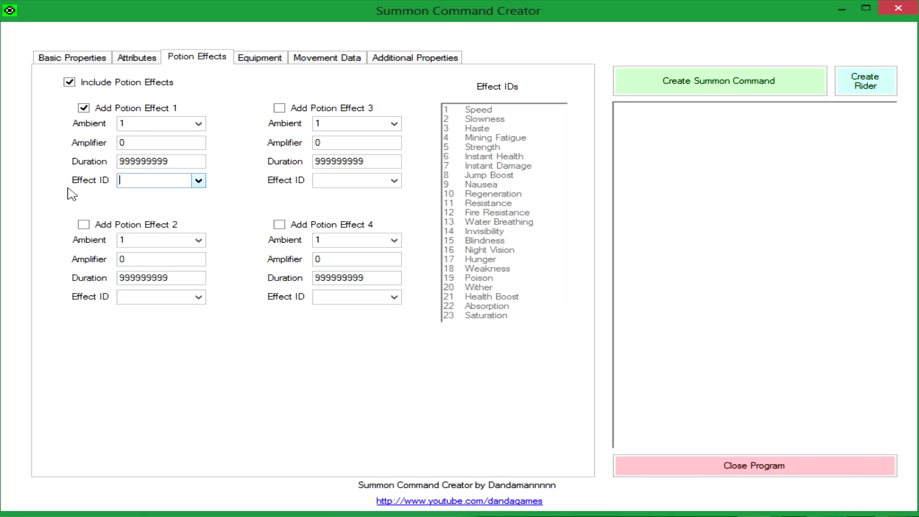
left_click(198, 125)
left_click(197, 126)
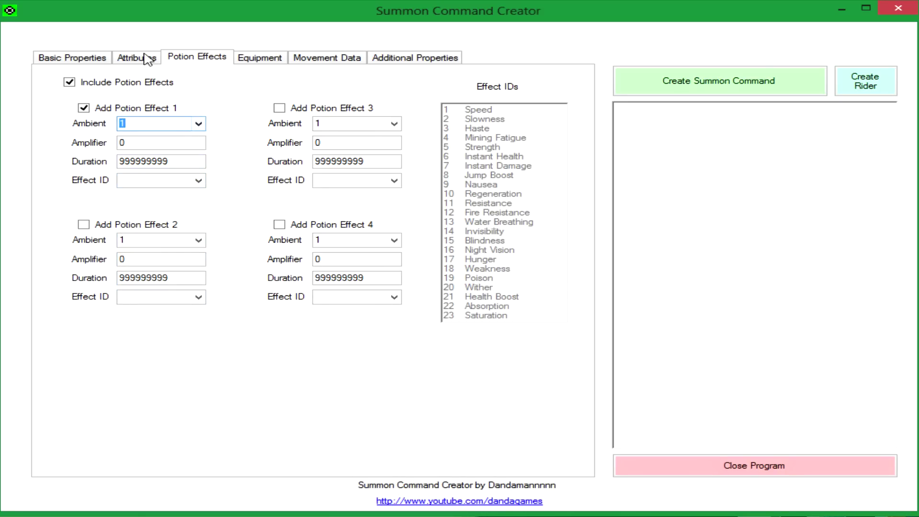
left_click(198, 123)
left_click(170, 137)
left_click(175, 143)
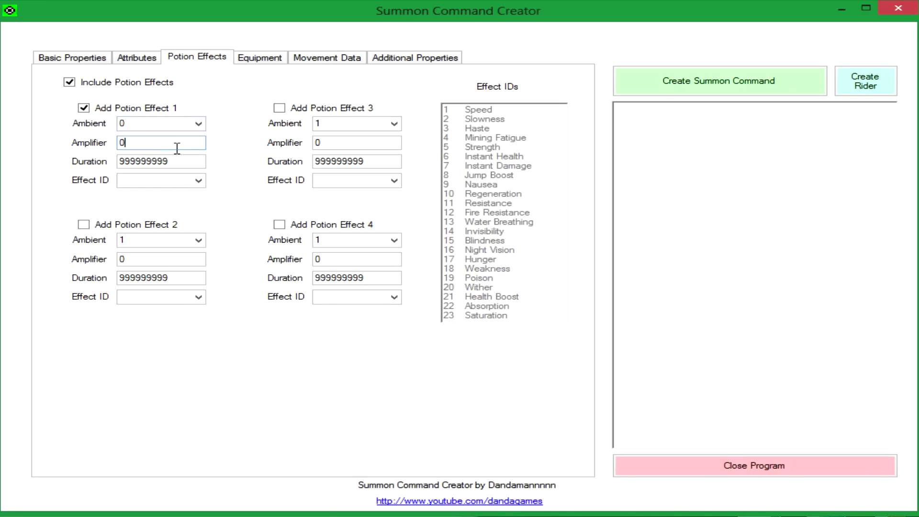
Set potion effect 1 to effect ID 11 (Resistance) with amplifier 2.
left_click(198, 181)
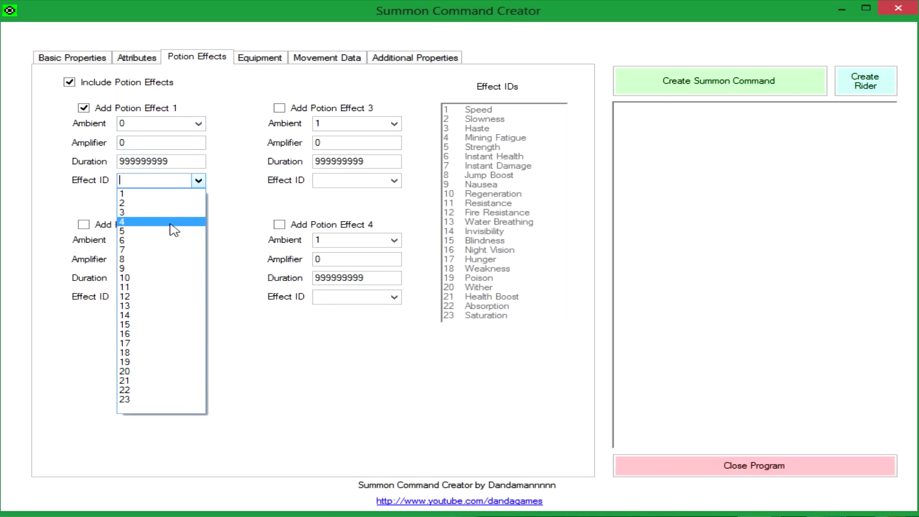
left_click(160, 287)
left_click(151, 146)
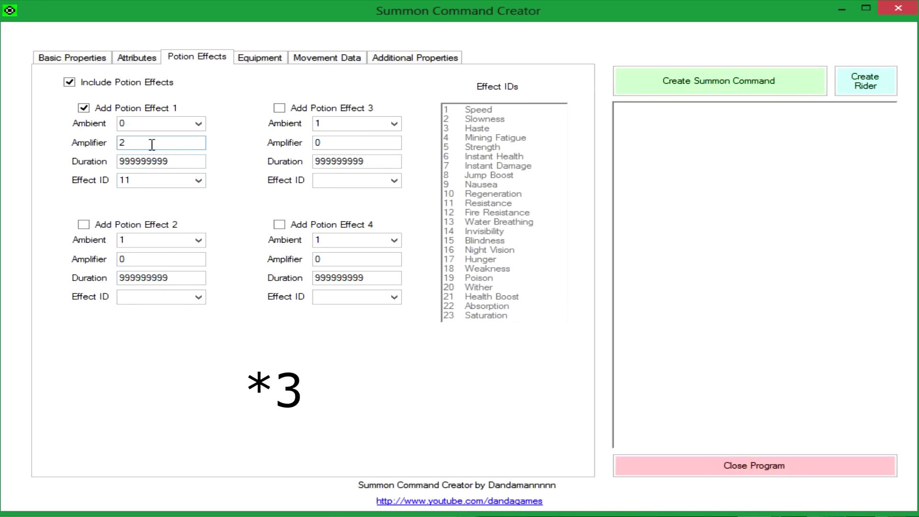
type("2")
Include equipment with item ID 278 in the hand and 91 on the head, leaving drop chances excluded.
left_click(245, 57)
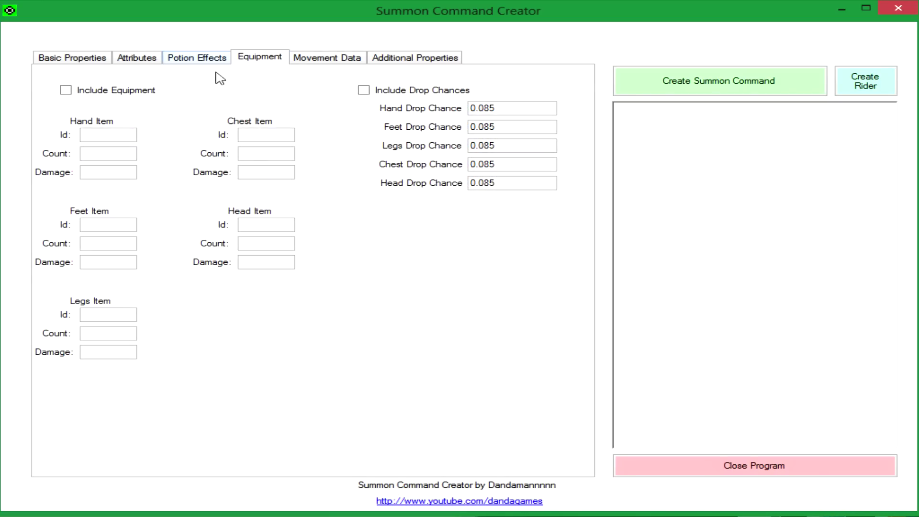
left_click(66, 90)
left_click(255, 223)
type("91")
left_click(383, 91)
left_click(380, 91)
Enable motion for the PigZombie and set its second value to 0.6.
left_click(336, 58)
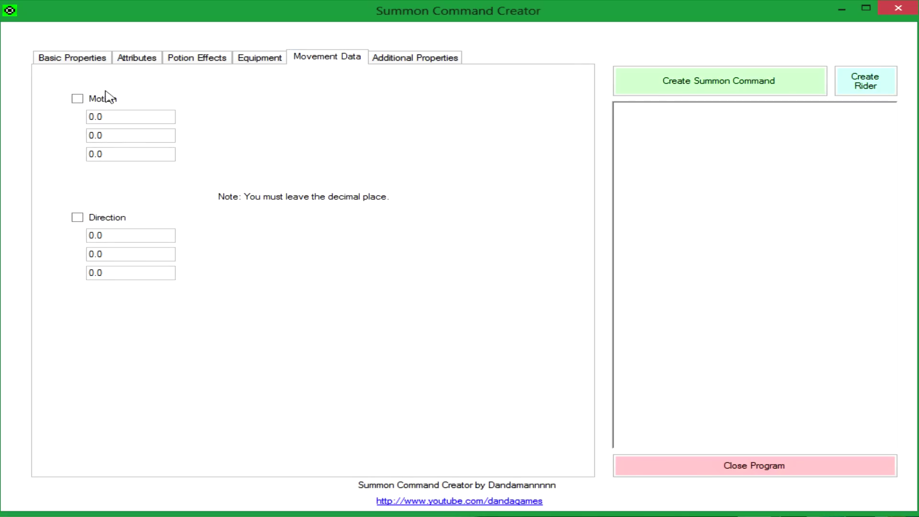
left_click(119, 135)
Enable persistence, an always-visible custom name Bobby, anger 1 and fire 9999999 for the PigZombie.
left_click(415, 63)
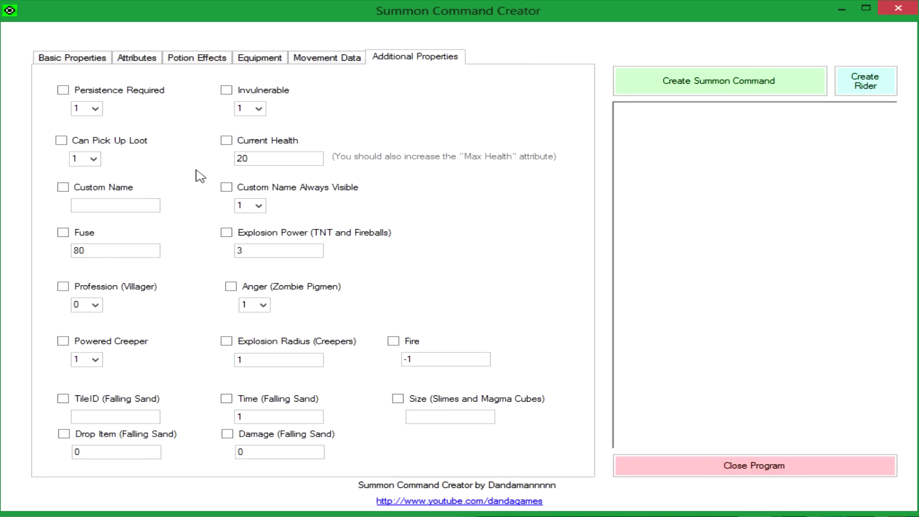
left_click(120, 92)
left_click(106, 190)
type("Bobby")
left_click(227, 187)
left_click_drag(425, 357, 325, 362)
type("9999999")
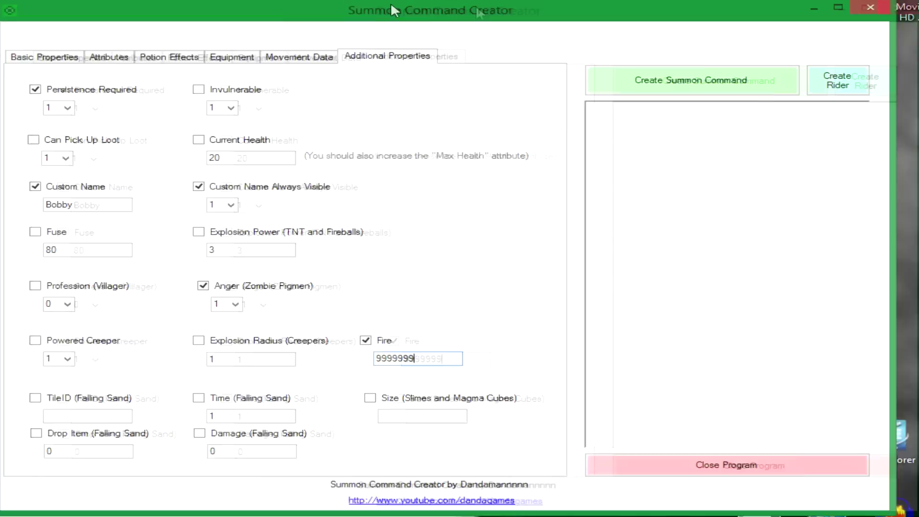
Review the configured settings and generate the PigZombie summon command.
left_click(191, 59)
left_click(268, 59)
left_click(306, 59)
left_click(197, 62)
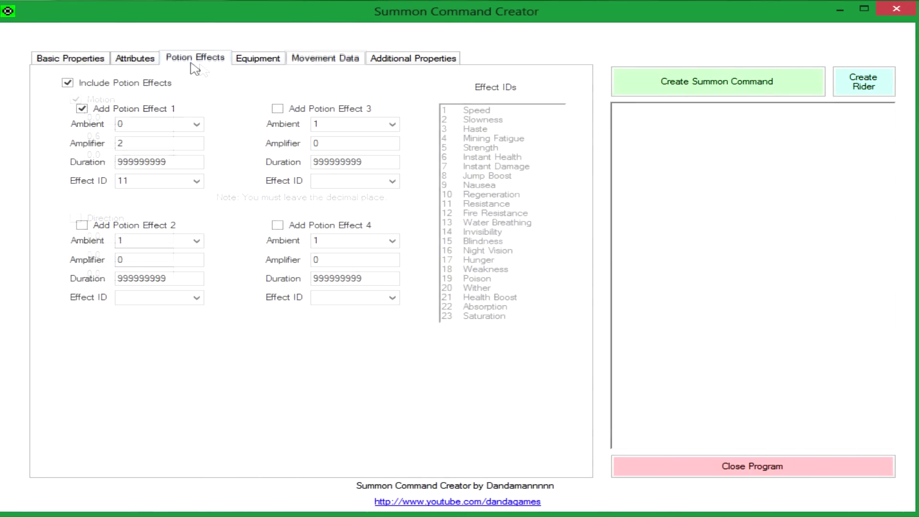
left_click(125, 61)
left_click(76, 61)
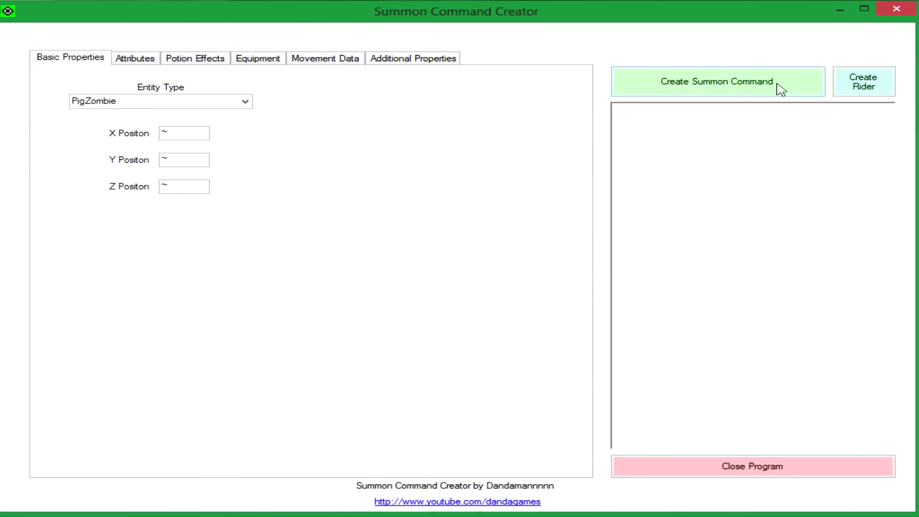
left_click(749, 95)
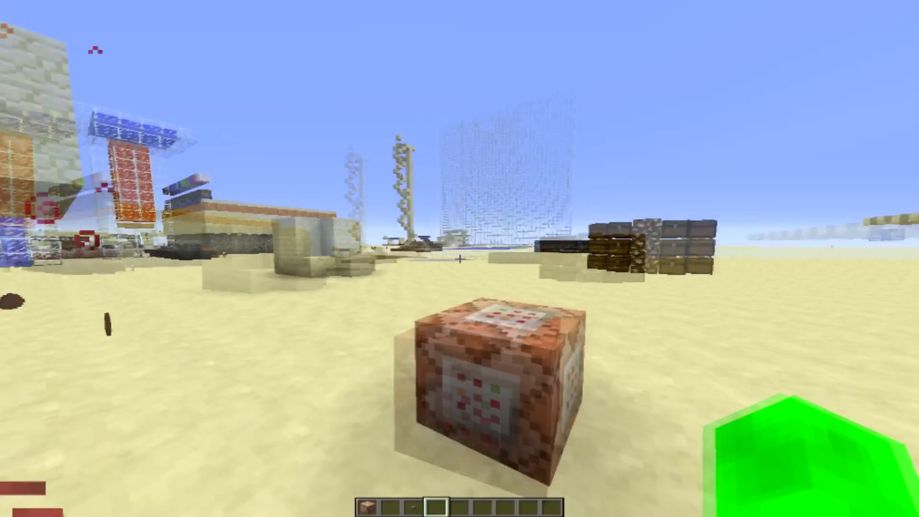
Switch to Minecraft and run the effect command that clears all effects from the player.
key("d")
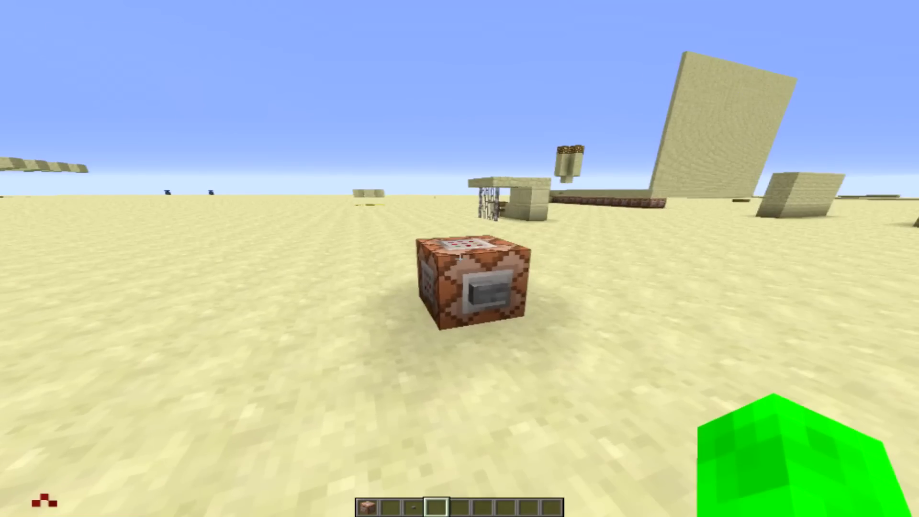
key("slash")
type("effect dandamannnnn")
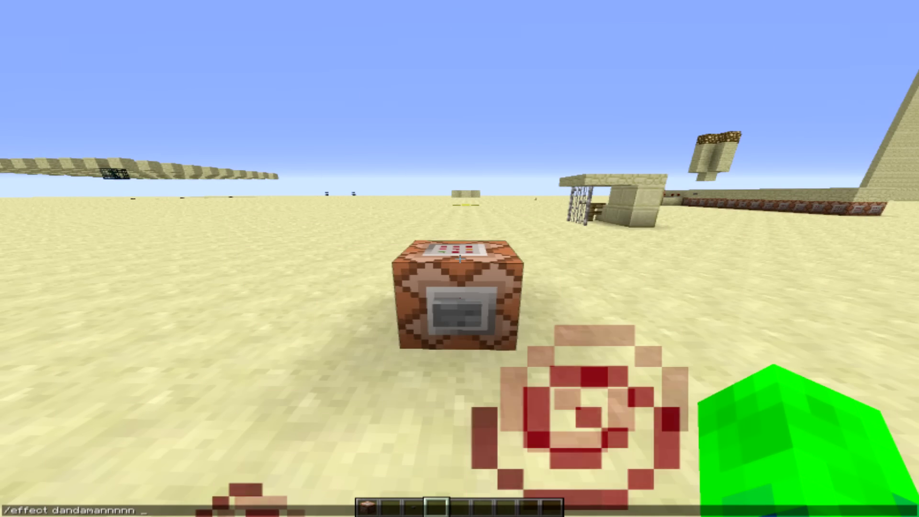
type(" clear")
key("Return")
Replace the command block's console command with the generated PigZombie summon command.
right_click(460, 258)
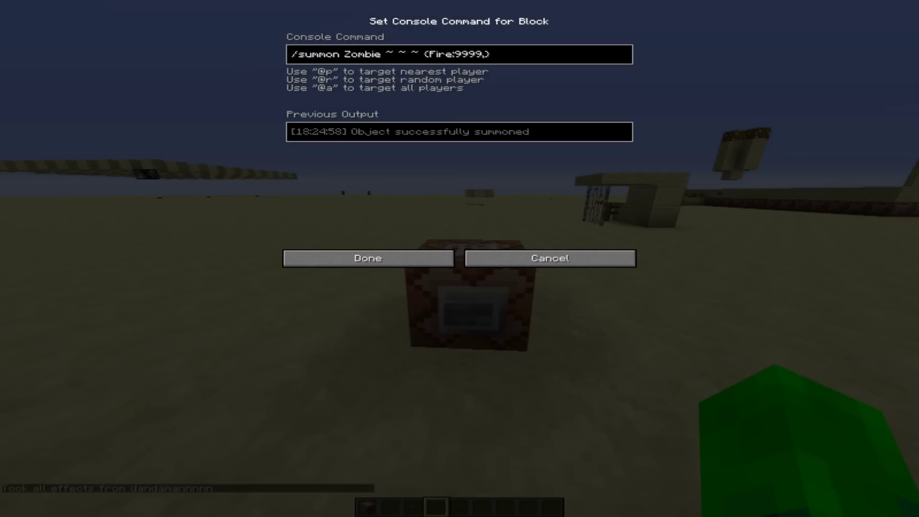
key("ctrl+a")
key("ctrl+v")
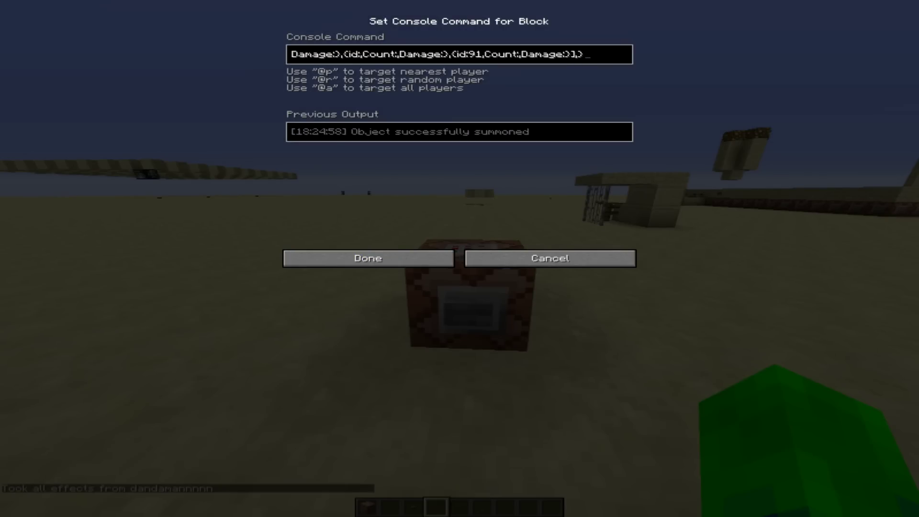
left_click(368, 258)
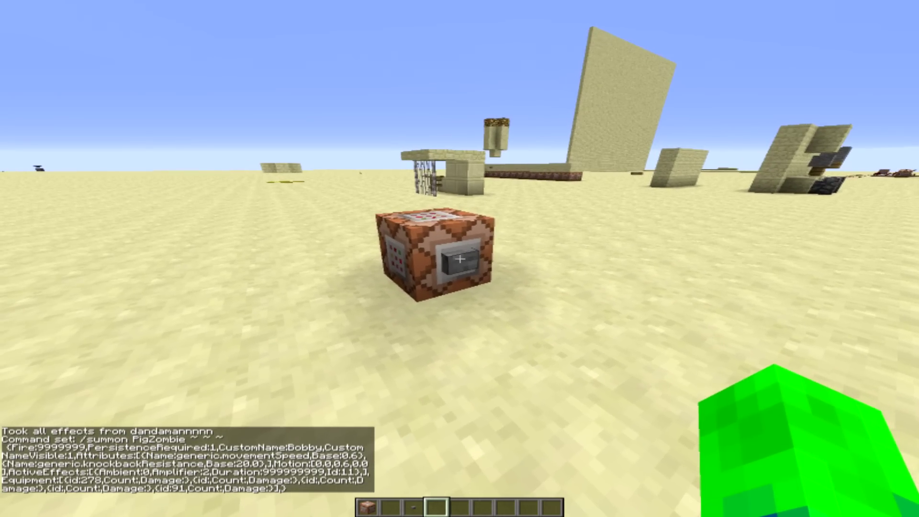
Activate the command block to summon the zombie pigman and back away to watch it move.
right_click(459, 259)
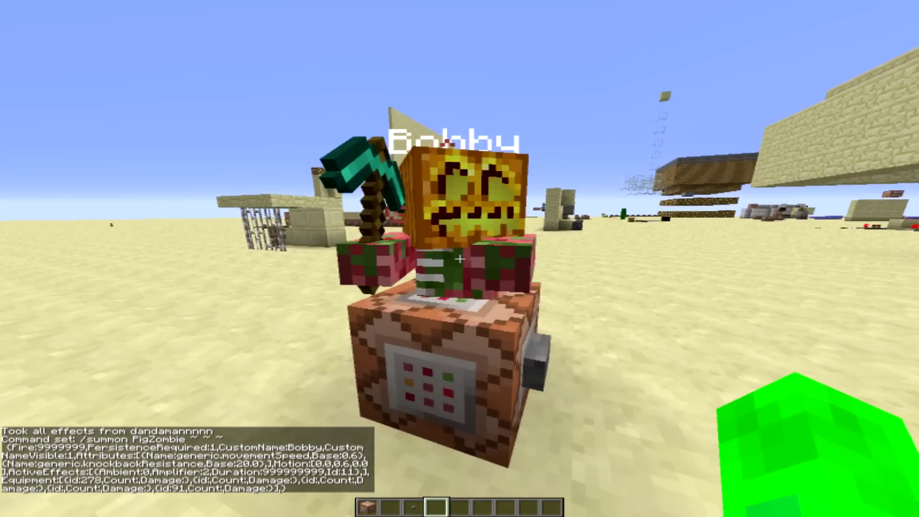
key("s")
key("a")
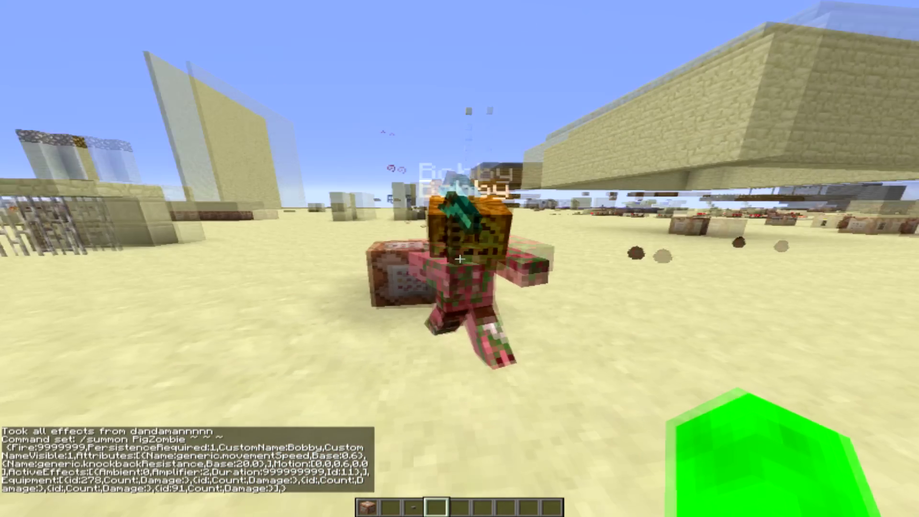
key("s")
Attack the summoned zombie pigman repeatedly to test its knockback resistance, and fly up to observe it from above.
left_click(460, 258)
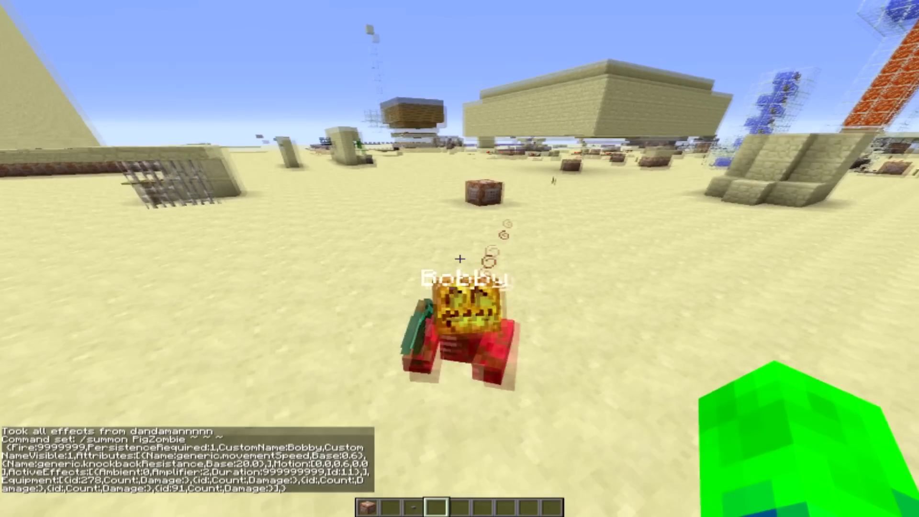
left_click(460, 259)
left_click(460, 258)
left_click(459, 258)
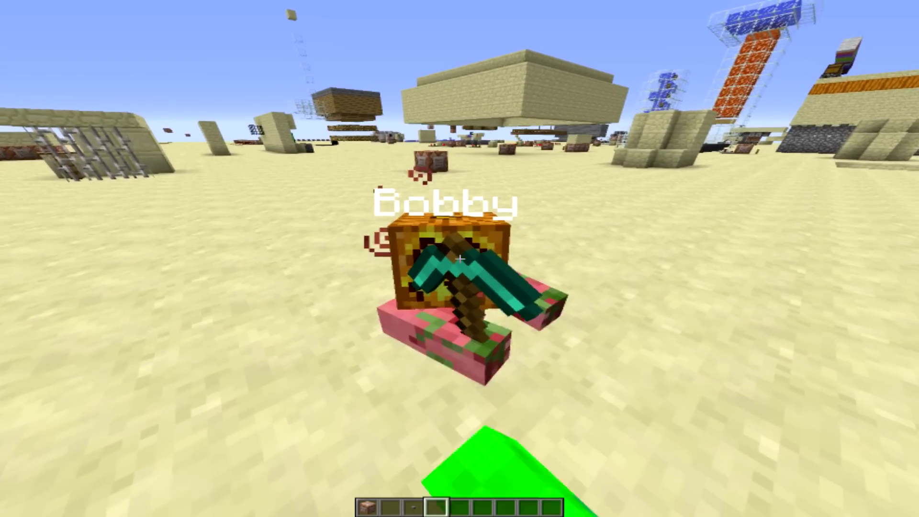
left_click(459, 258)
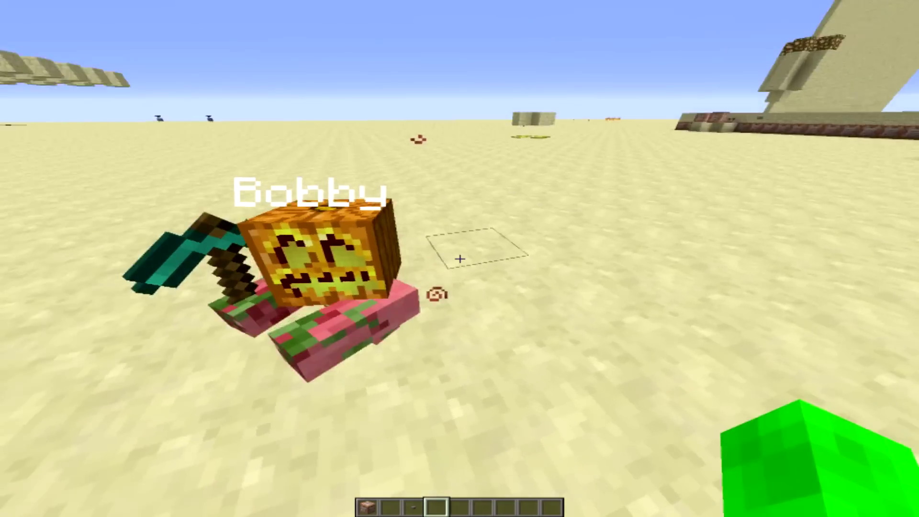
left_click(459, 259)
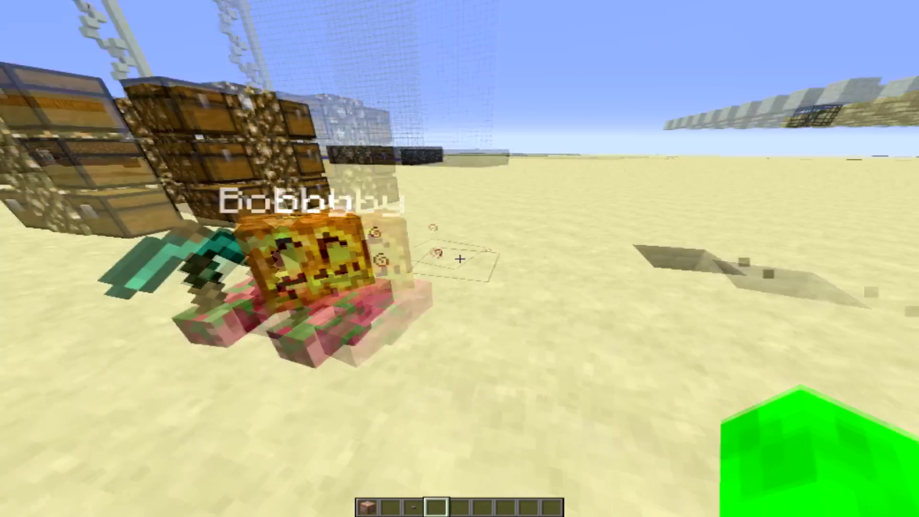
key("space")
key("space")
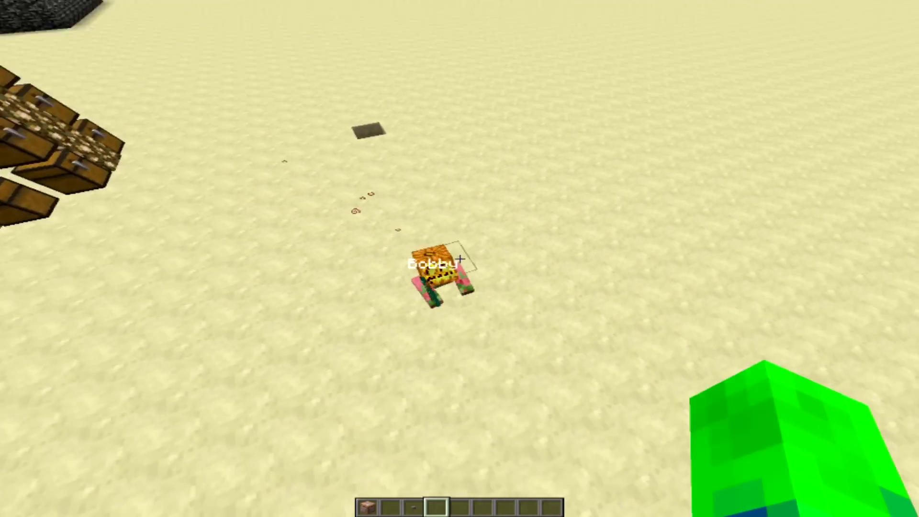
left_click(460, 258)
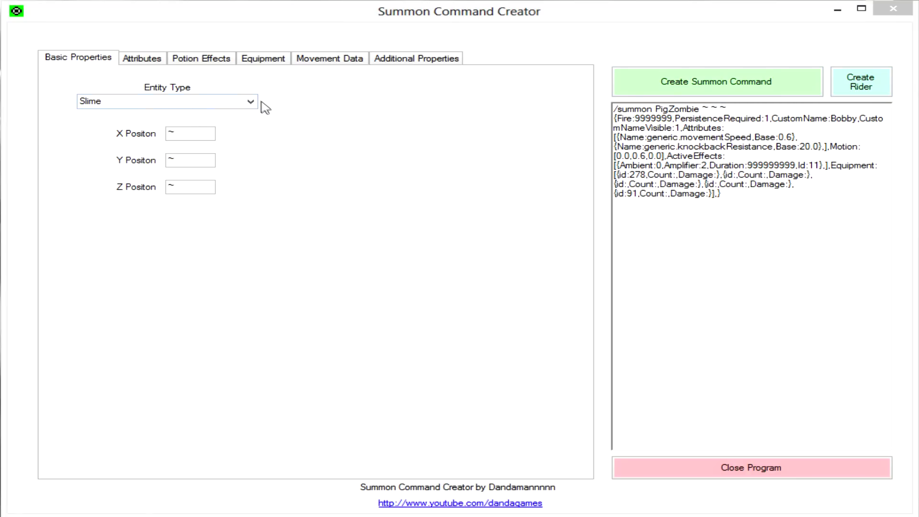
In Summon Command Creator, review the motion, potion effect and basic settings for the Slime entity.
left_click(349, 61)
left_click(211, 60)
left_click(102, 59)
left_click(212, 61)
left_click(329, 58)
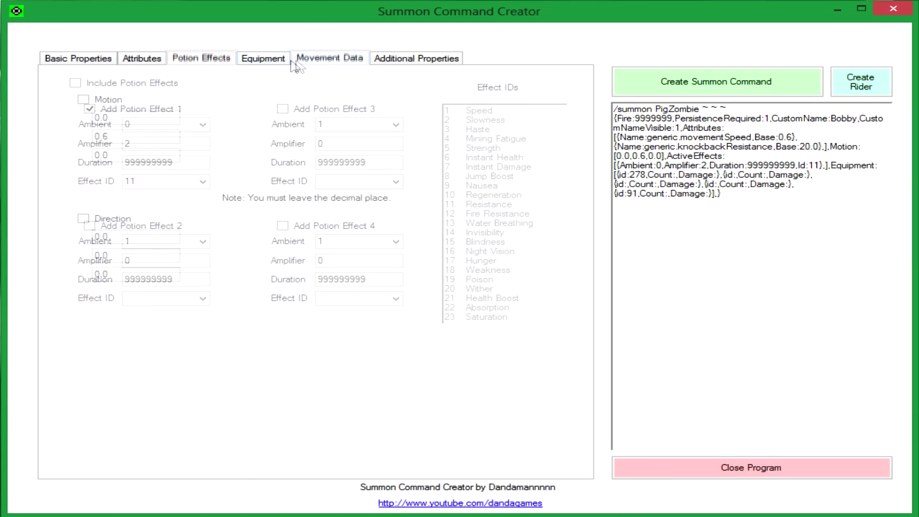
left_click(99, 61)
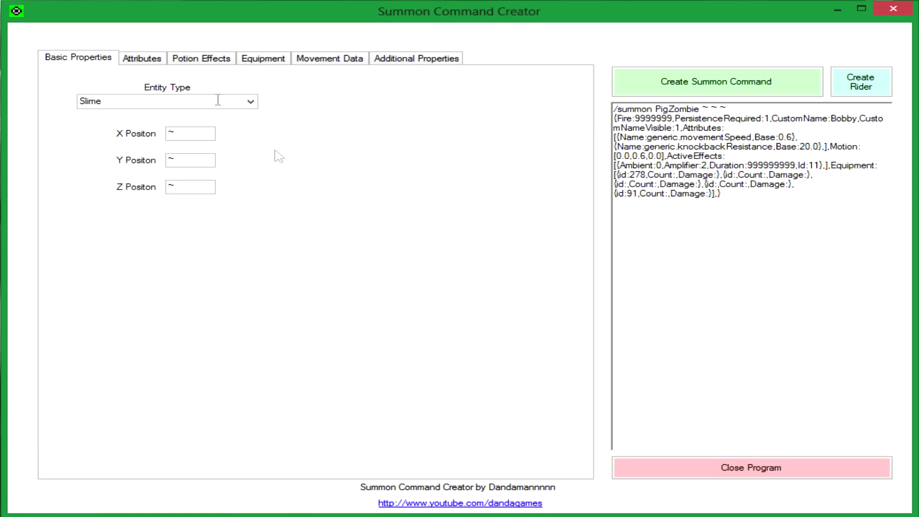
Disable the Fire and Anger properties for the Slime and enable a size of 4.
left_click(141, 58)
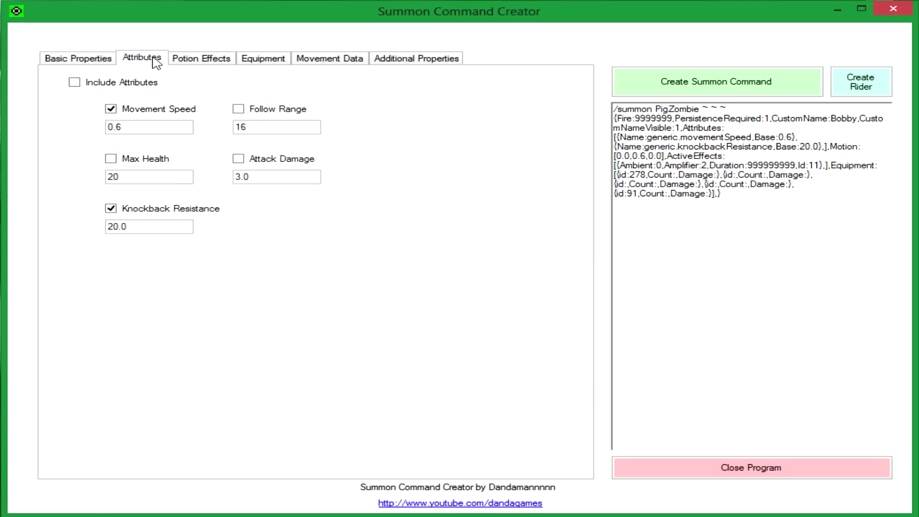
left_click(194, 60)
left_click(286, 60)
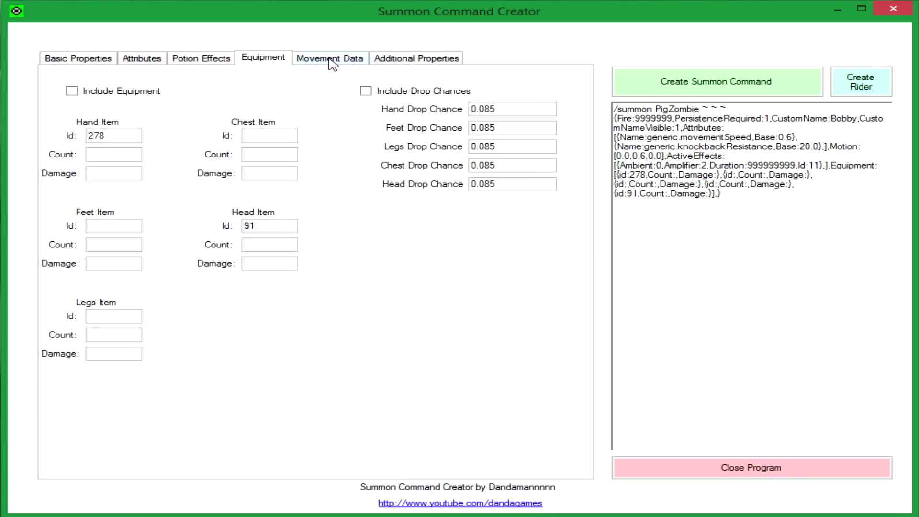
left_click(347, 62)
left_click(404, 58)
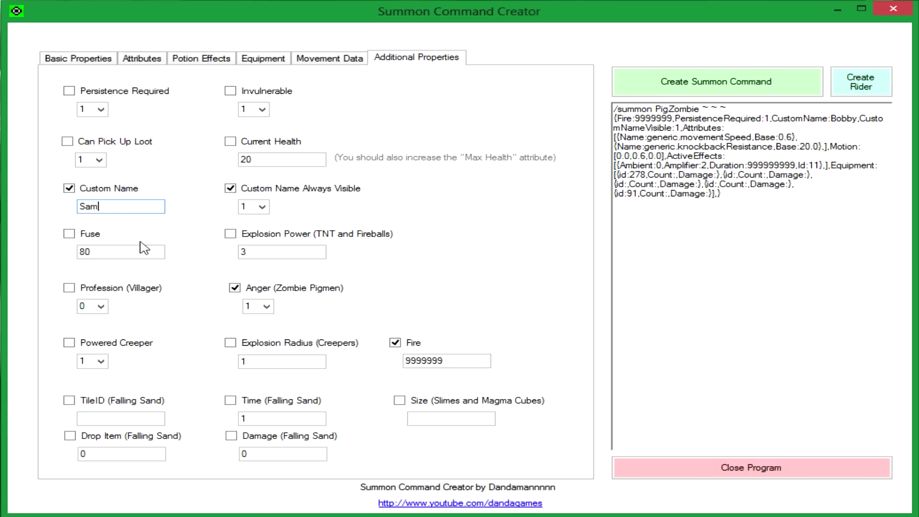
left_click(395, 342)
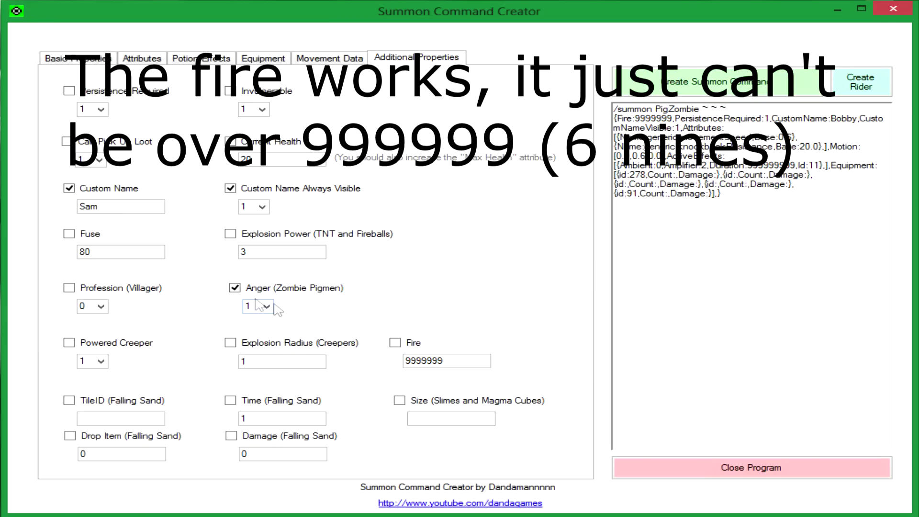
left_click(234, 288)
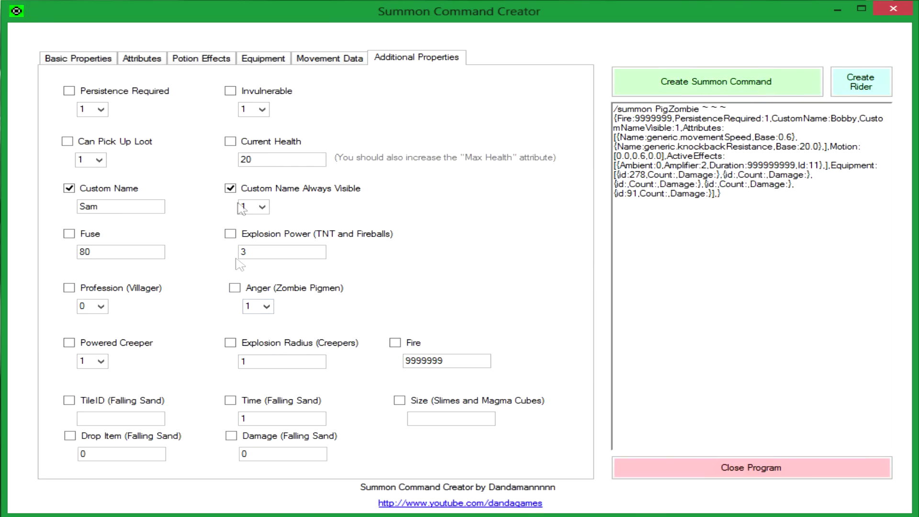
left_click(400, 400)
Generate the Slime as a rider on the existing PigZombie summon command.
left_click(121, 59)
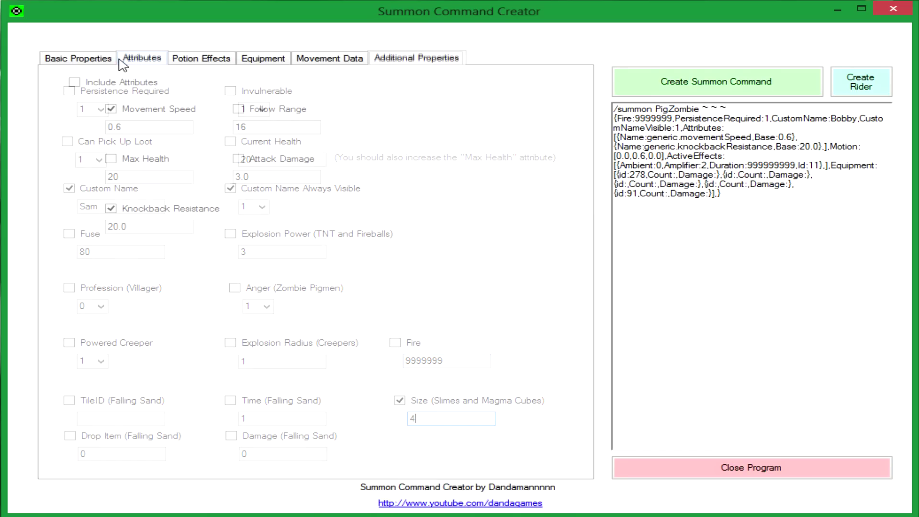
left_click(94, 59)
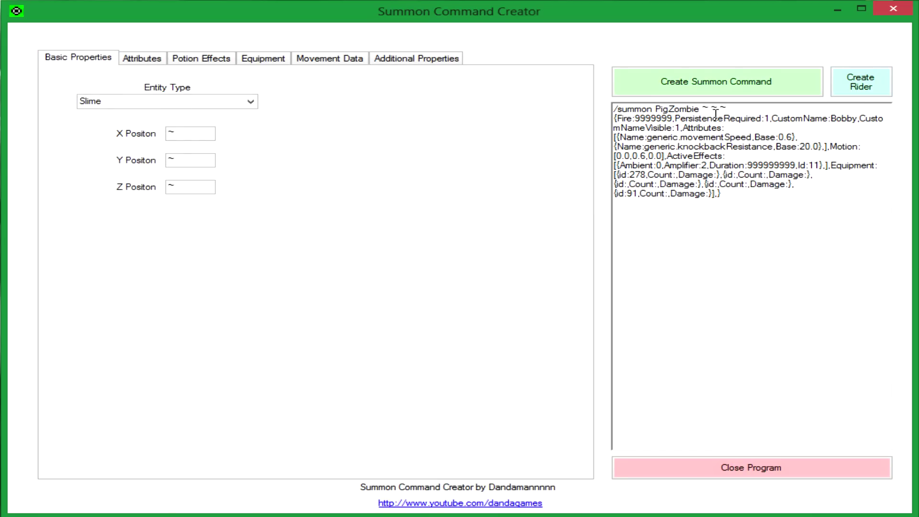
left_click_drag(725, 110, 703, 107)
left_click(681, 118)
left_click(856, 87)
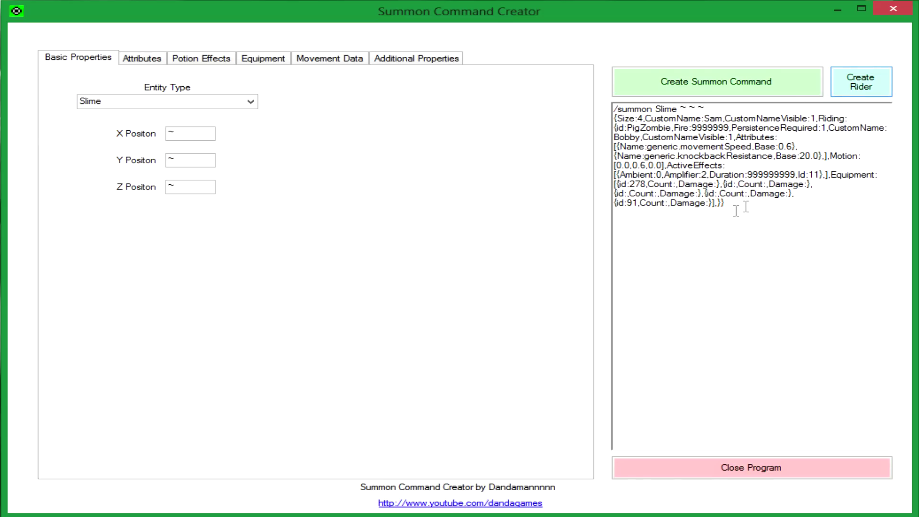
Copy the combined Slime and PigZombie command into the command block's console command in Minecraft and save it.
left_click_drag(751, 214, 607, 108)
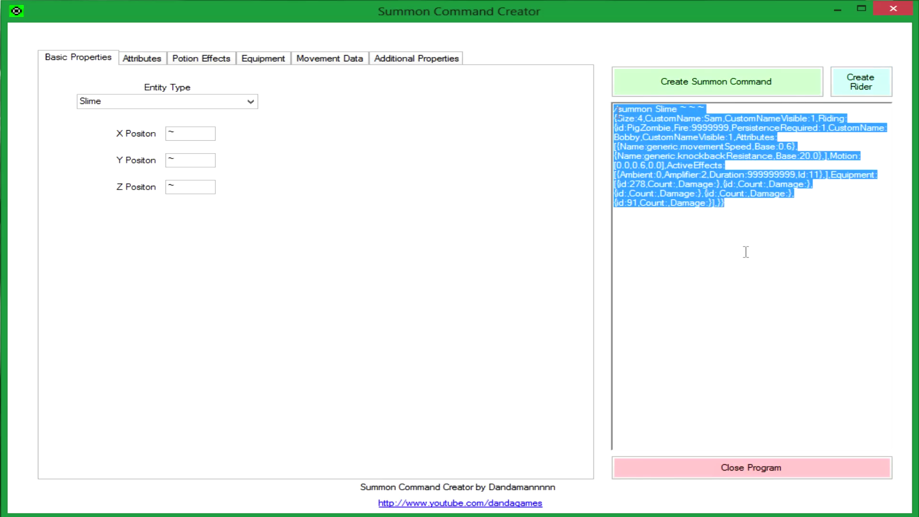
left_click(766, 224)
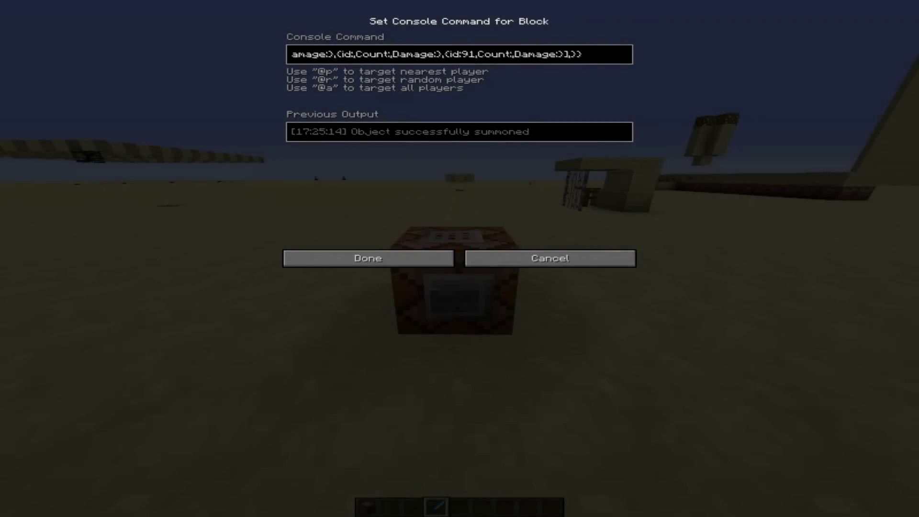
key("Return")
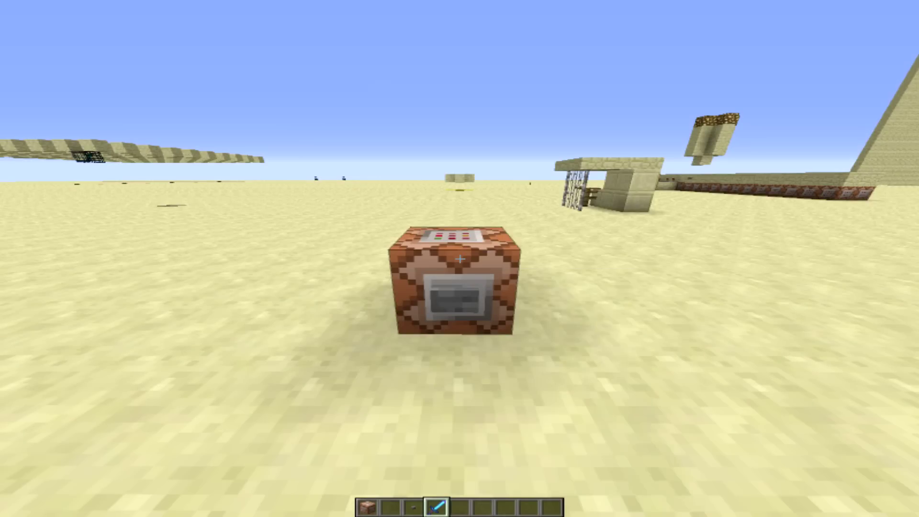
Activate the command block to summon the Slime riding the zombie pigman, and move in to inspect the pair.
key("s")
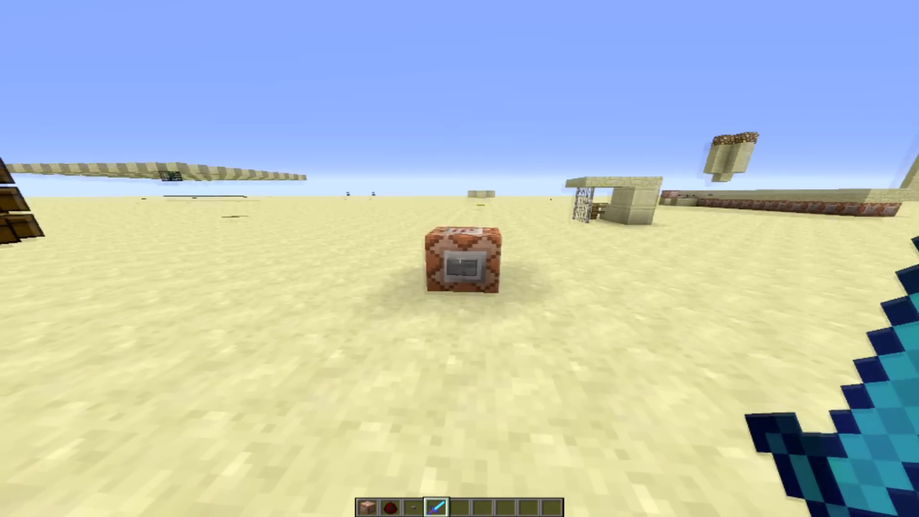
right_click(460, 259)
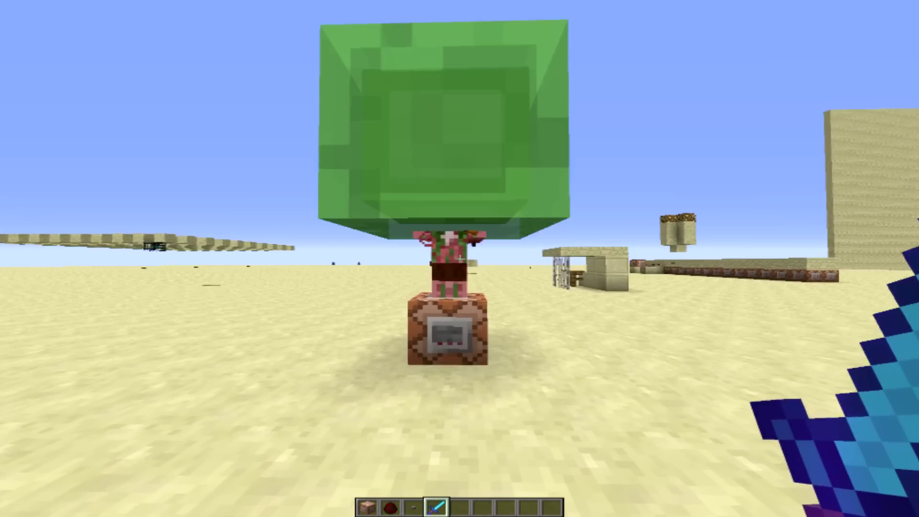
key("w")
key("d")
key("d")
key("w")
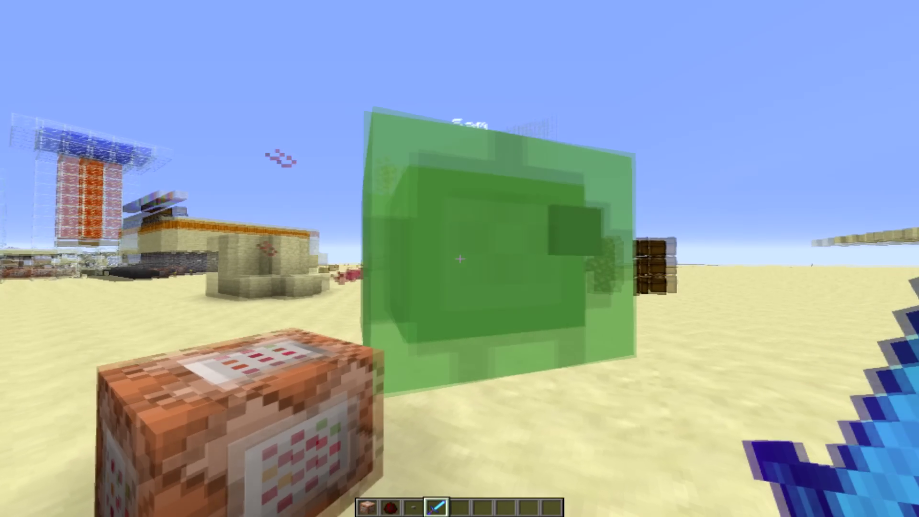
key("d")
key("w")
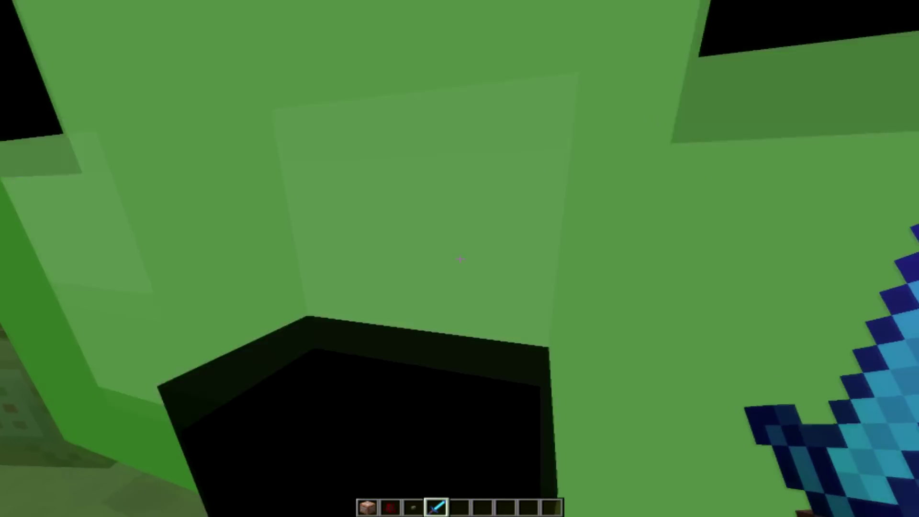
key("s")
key("w")
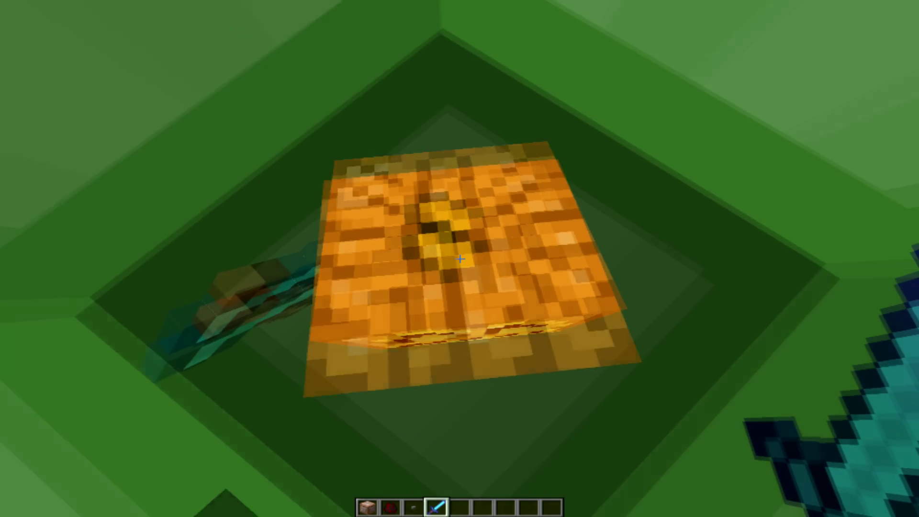
Back out of the large Slime and attack it with the sword to split it.
key("s")
key("w")
left_click(459, 258)
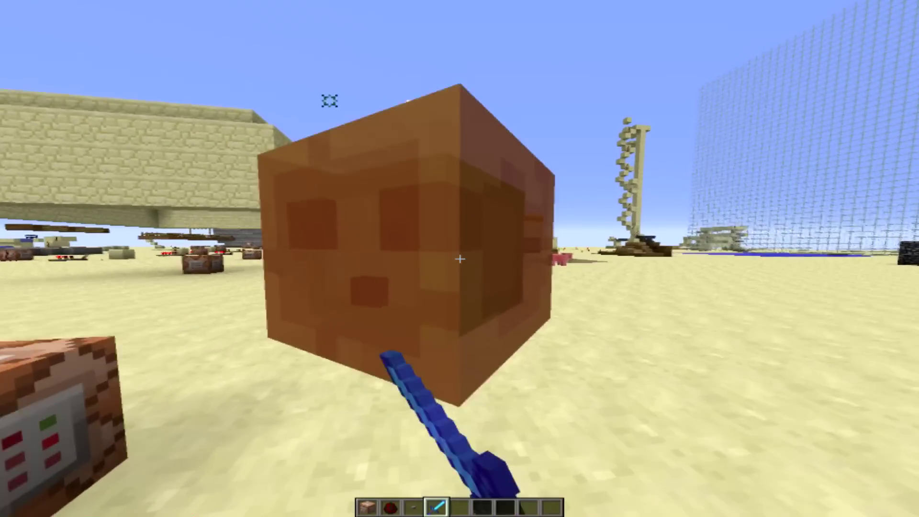
left_click(459, 258)
key("w")
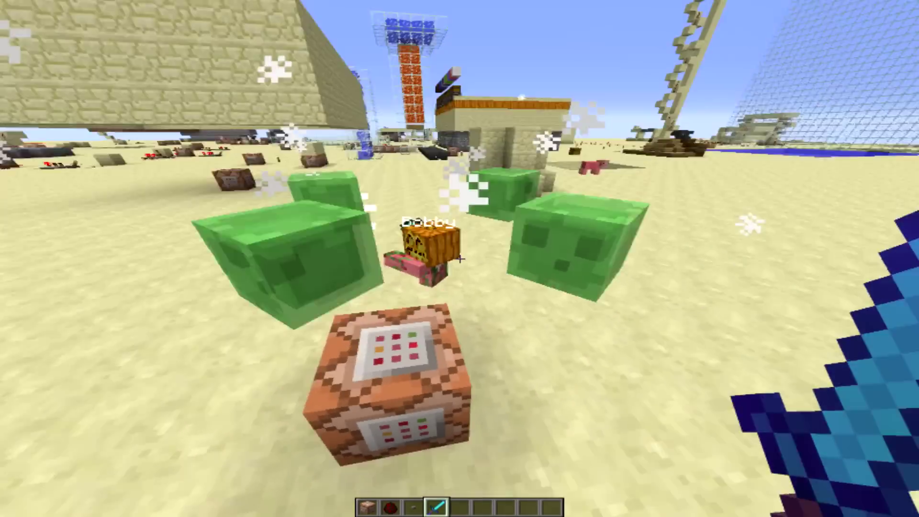
Circle around the command block and observe the zombie pigman and the smaller slimes from several angles.
key("s")
key("a")
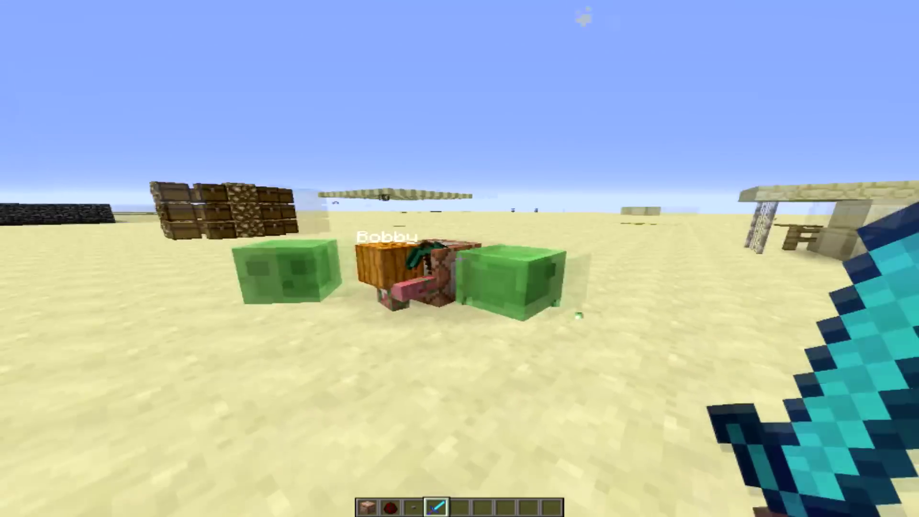
key("w")
key("d")
key("w")
key("space")
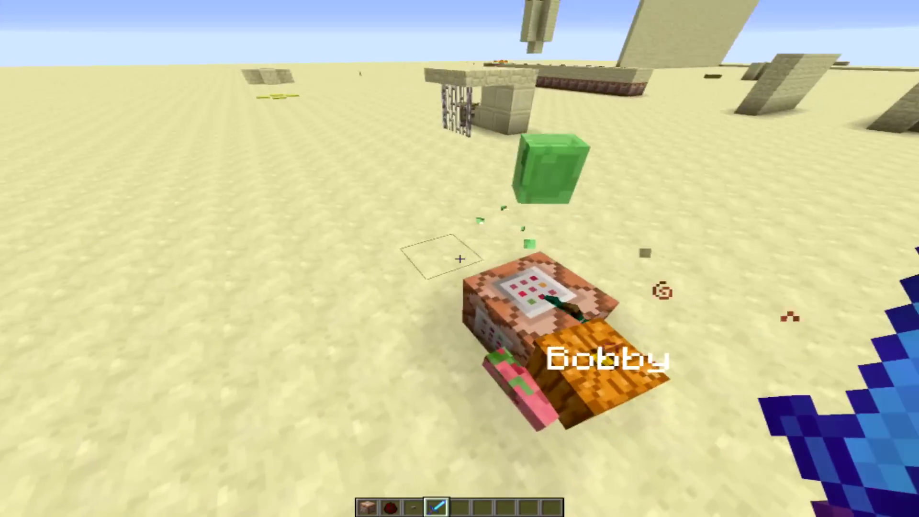
key("a")
key("space")
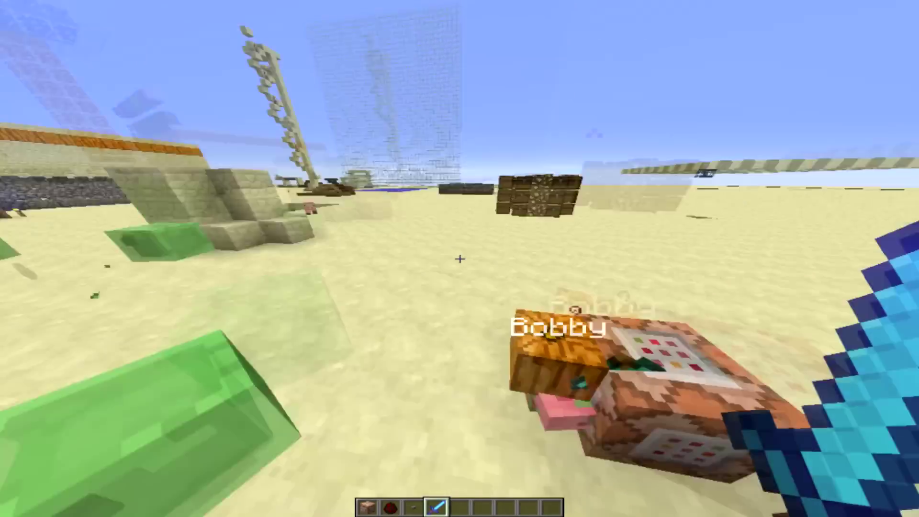
key("w")
key("d")
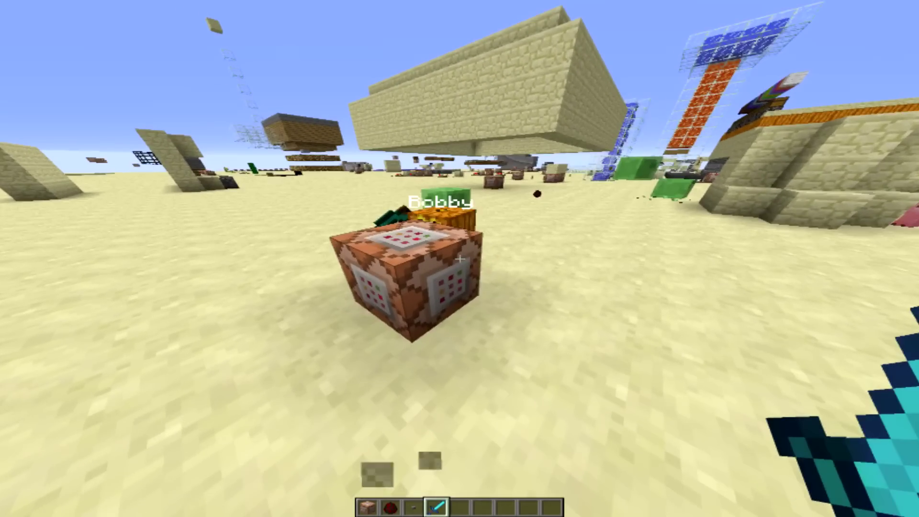
key("space")
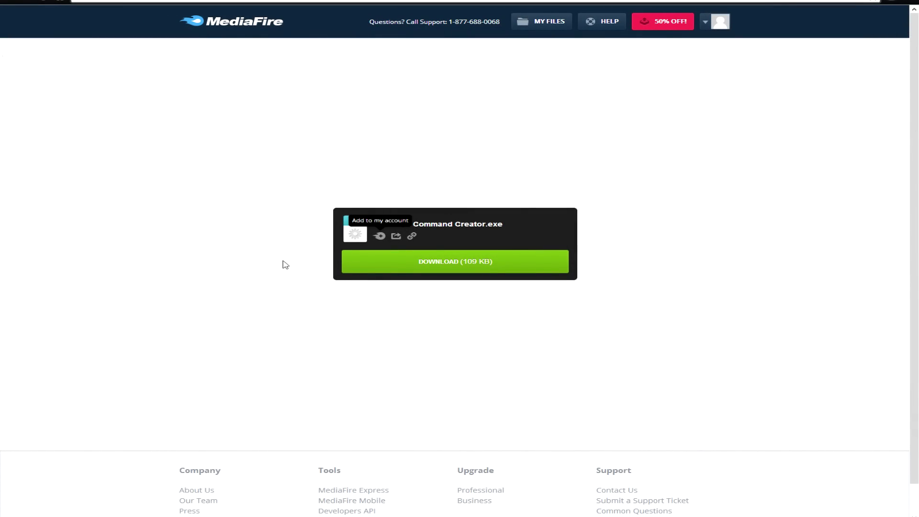
Download Summon Command Creator.exe from MediaFire and try to run it despite the SmartScreen warning.
left_click(455, 268)
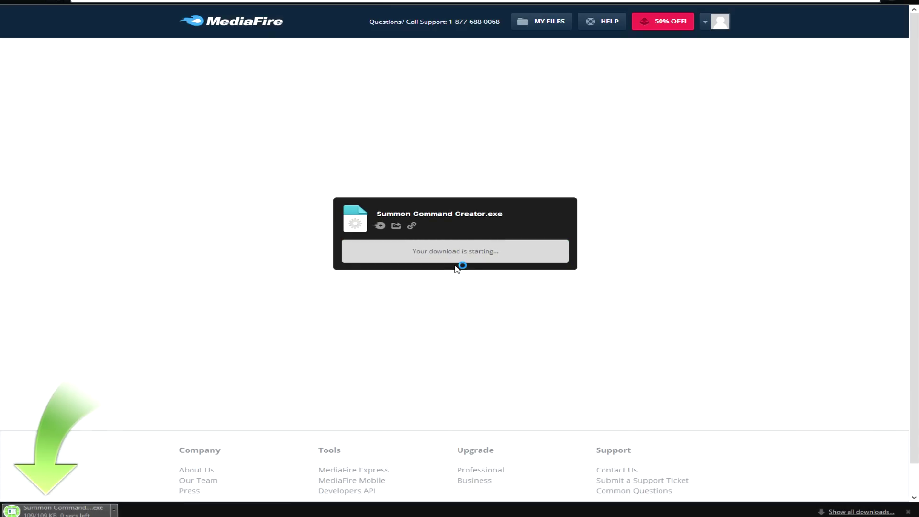
left_click(82, 511)
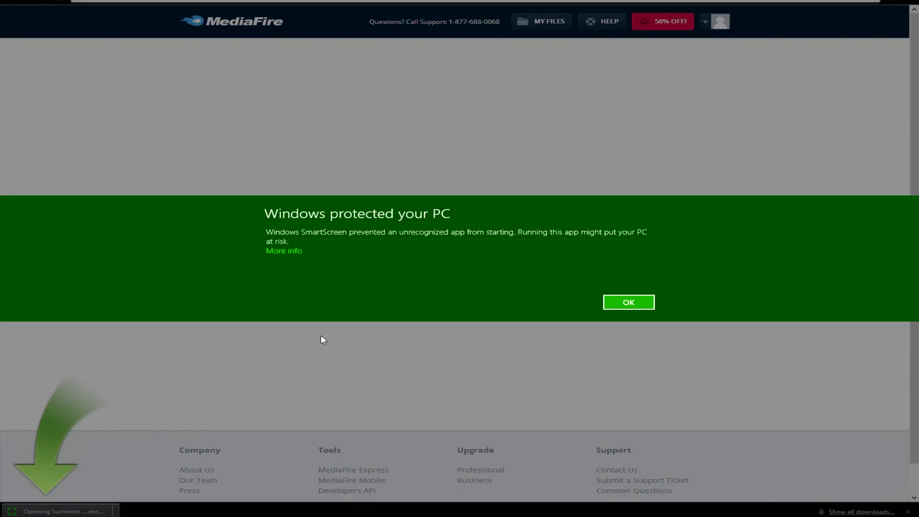
left_click(292, 251)
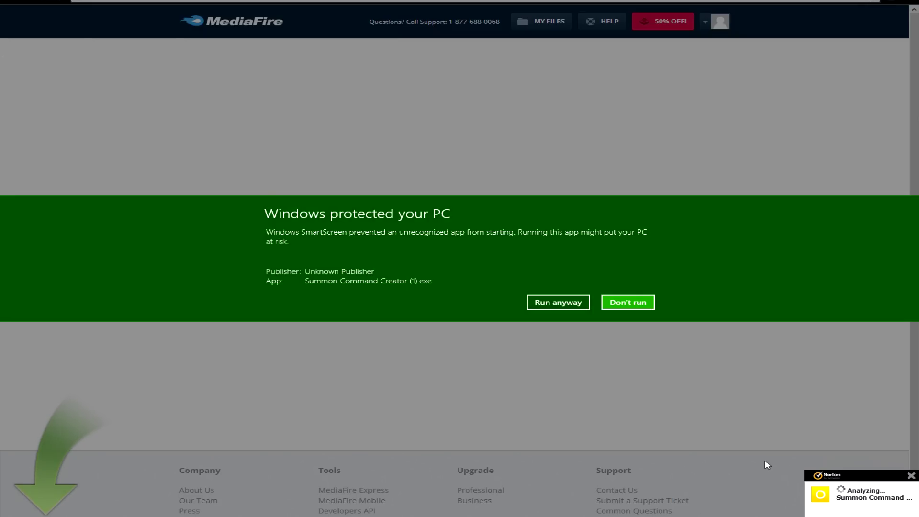
left_click(575, 305)
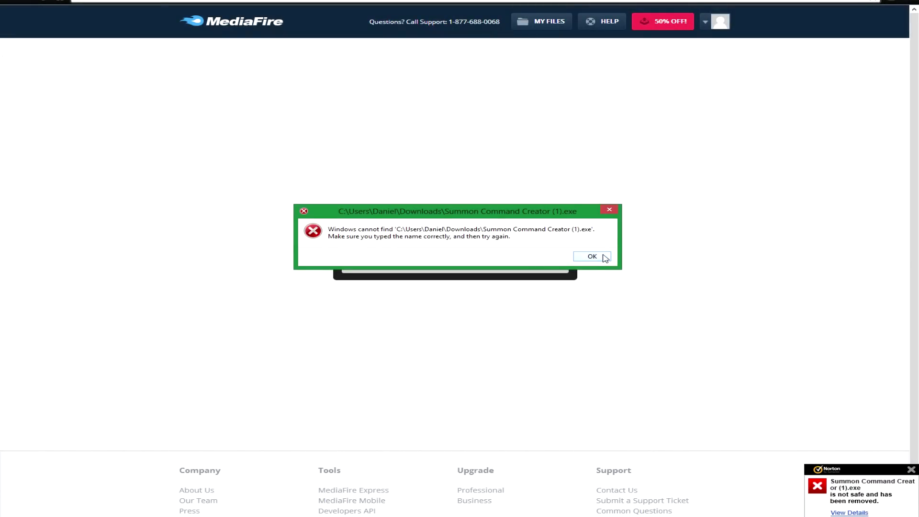
left_click(592, 257)
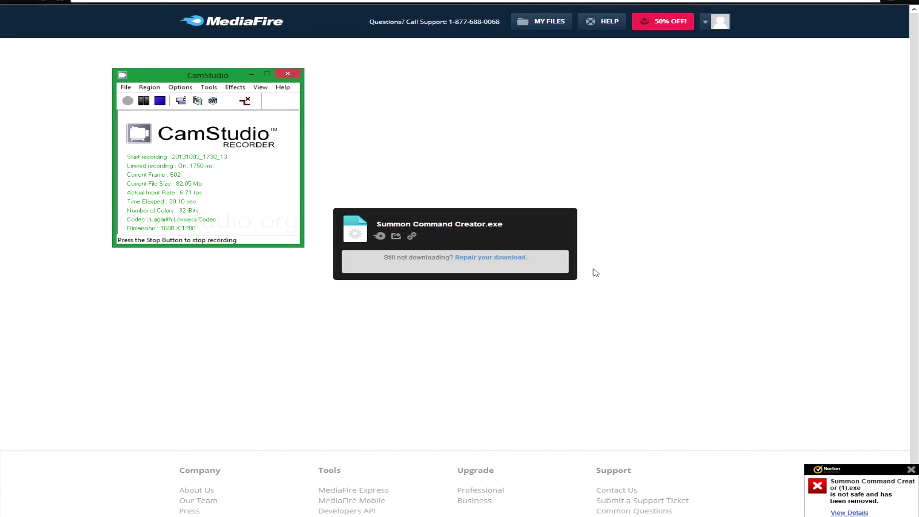
Minimize the CamStudio recorder, dismiss the Norton notification, and switch back to Summon Command Creator.
left_click(251, 75)
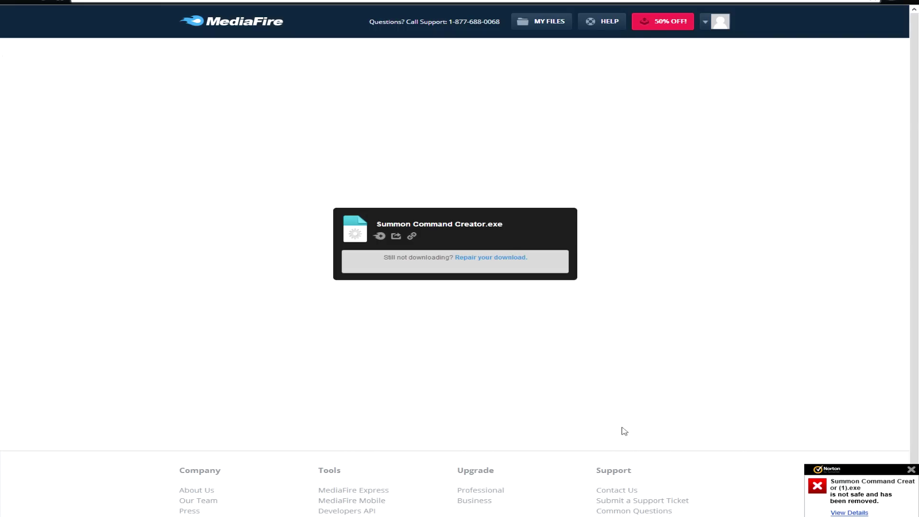
left_click(911, 470)
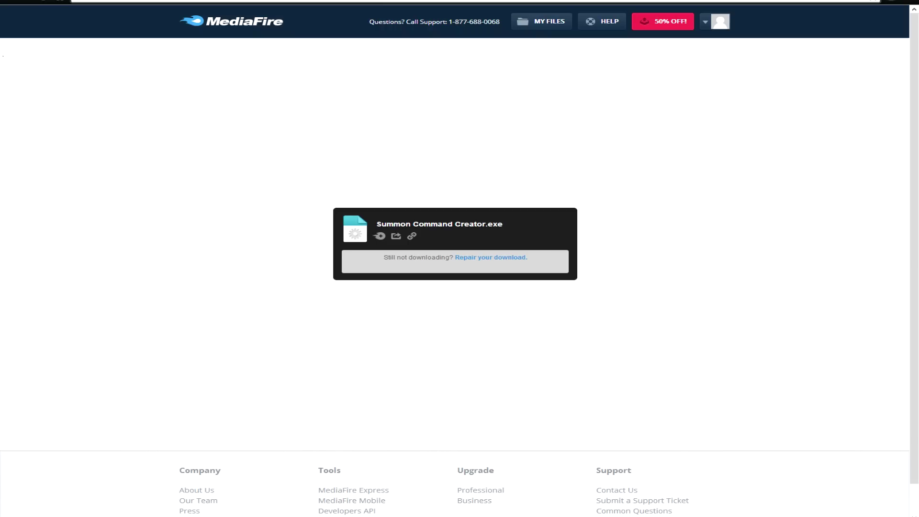
mouse_move(452, 516)
left_click(450, 498)
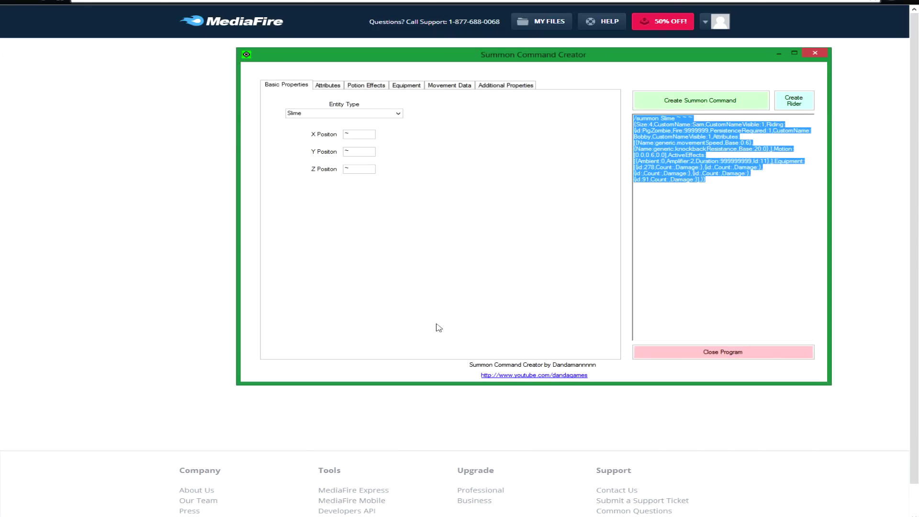
Delete the whole generated summon command from the output box.
left_click_drag(750, 195, 688, 118)
key("BackSpace")
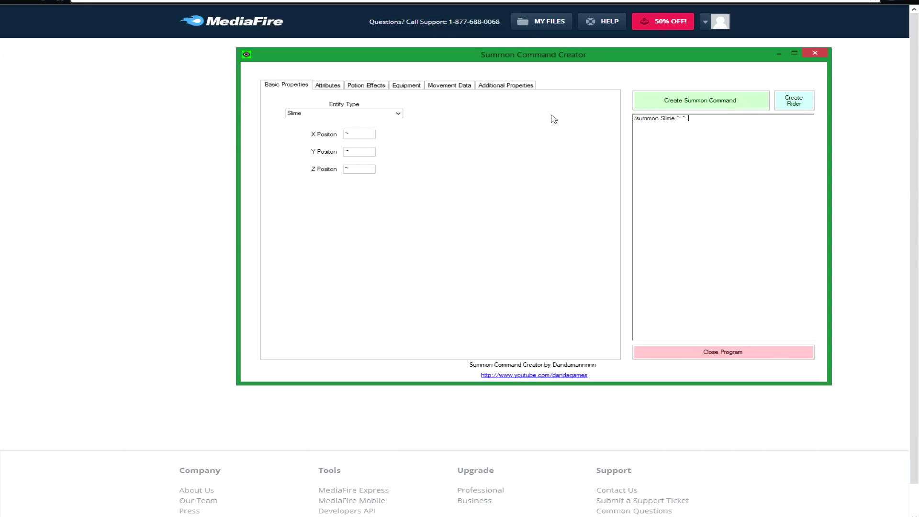
key("BackSpace")
key("BackSpace")
key("BackSpace")
key("BackSpace")
key("BackSpace")
key("BackSpace")
key("BackSpace")
key("BackSpace")
key("BackSpace")
key("BackSpace")
key("BackSpace")
key("BackSpace")
Reposition the Summon Command Creator window so that its whole interface is in view.
left_click_drag(483, 61, 392, 54)
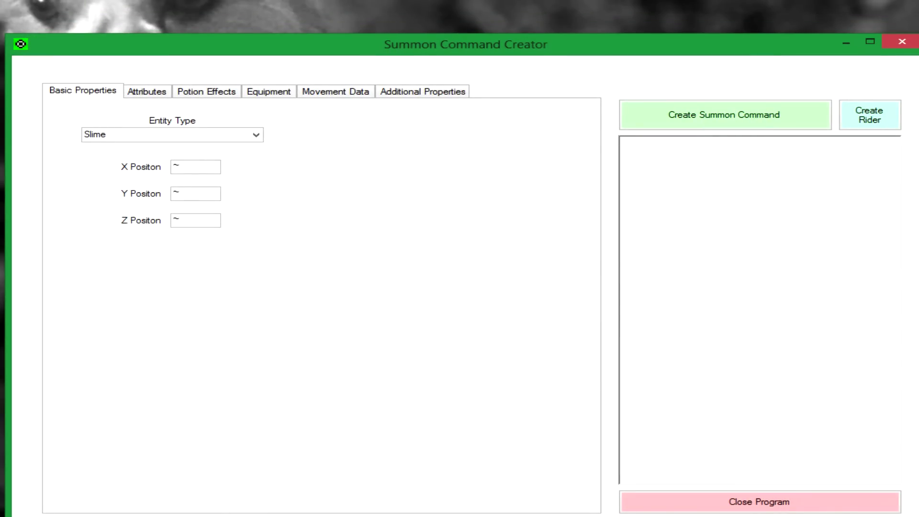
left_click_drag(633, 41, 637, 8)
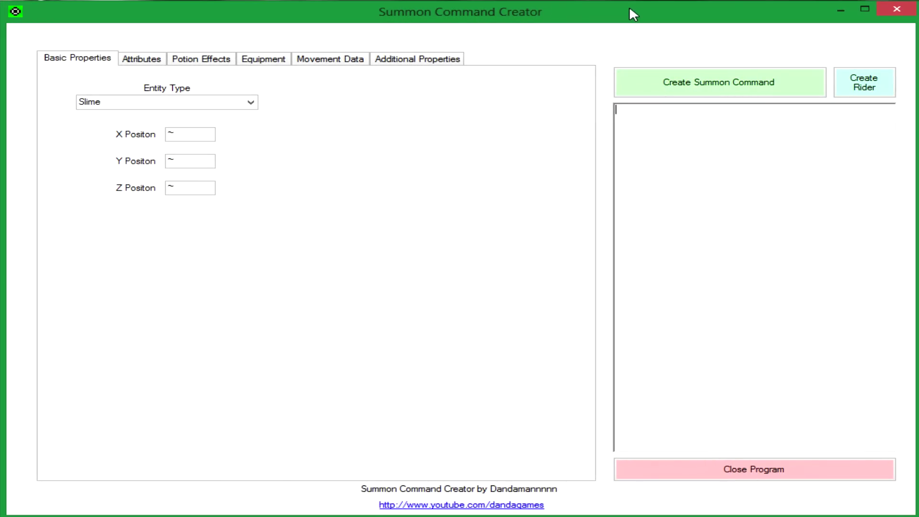
Look through the attribute, potion effect, equipment, movement data and additional property settings available for the Slime.
left_click(141, 59)
left_click(201, 59)
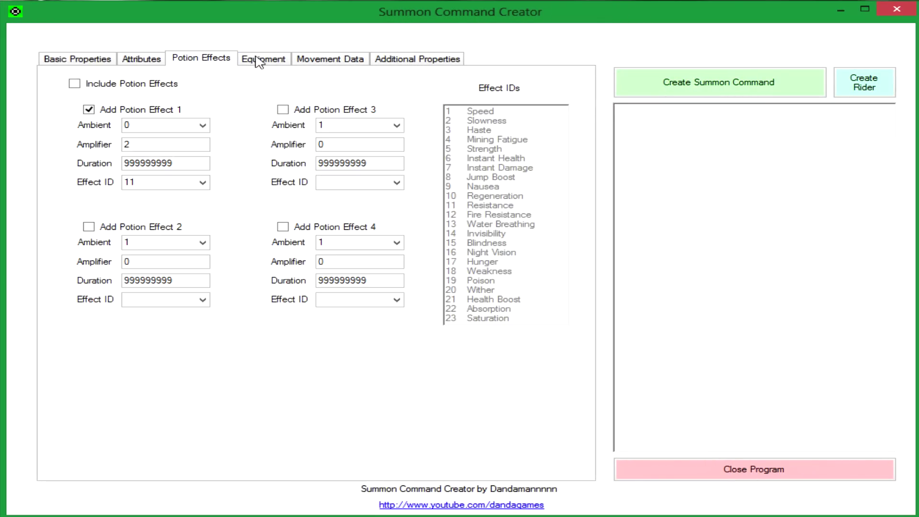
left_click(263, 59)
left_click(334, 61)
left_click(201, 61)
left_click(252, 65)
left_click(74, 61)
left_click(130, 61)
left_click(225, 61)
left_click(280, 60)
left_click(311, 61)
left_click(400, 61)
left_click(201, 60)
left_click(142, 60)
left_click(81, 61)
left_click(222, 61)
left_click(308, 60)
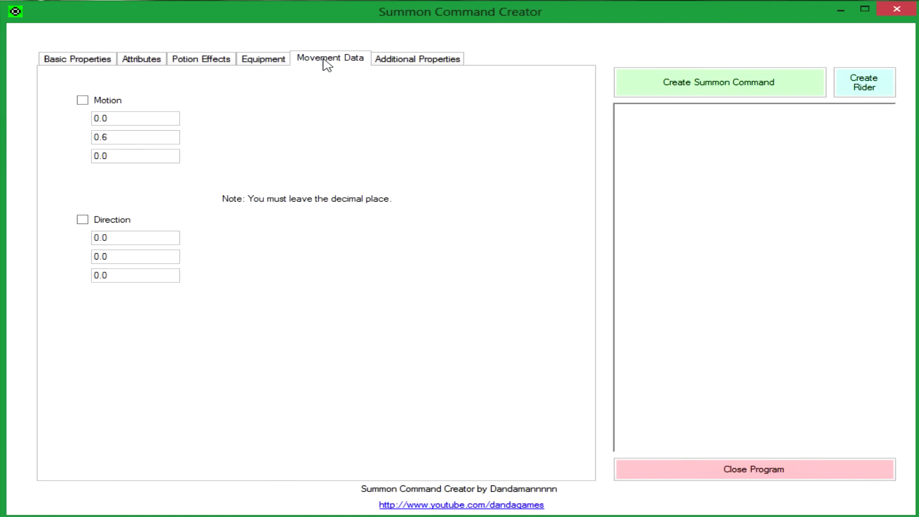
left_click(399, 62)
left_click(263, 60)
left_click(199, 61)
left_click(134, 61)
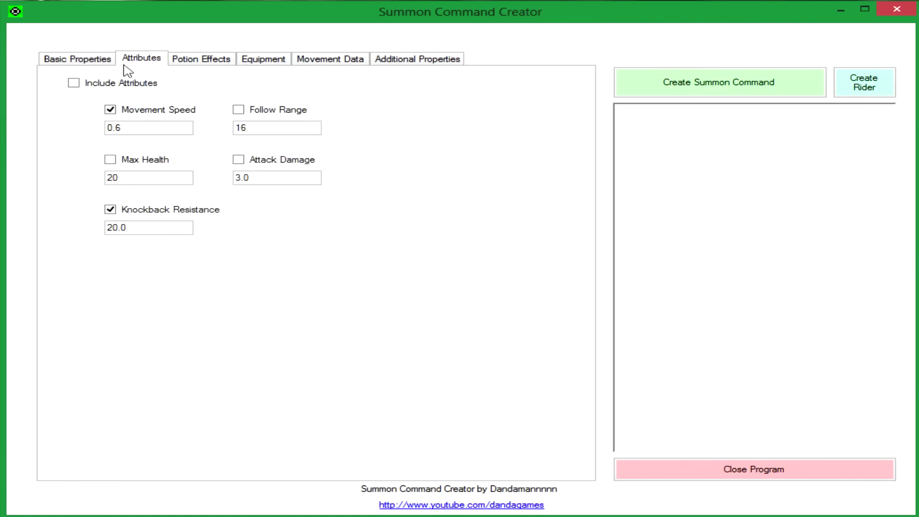
left_click(88, 61)
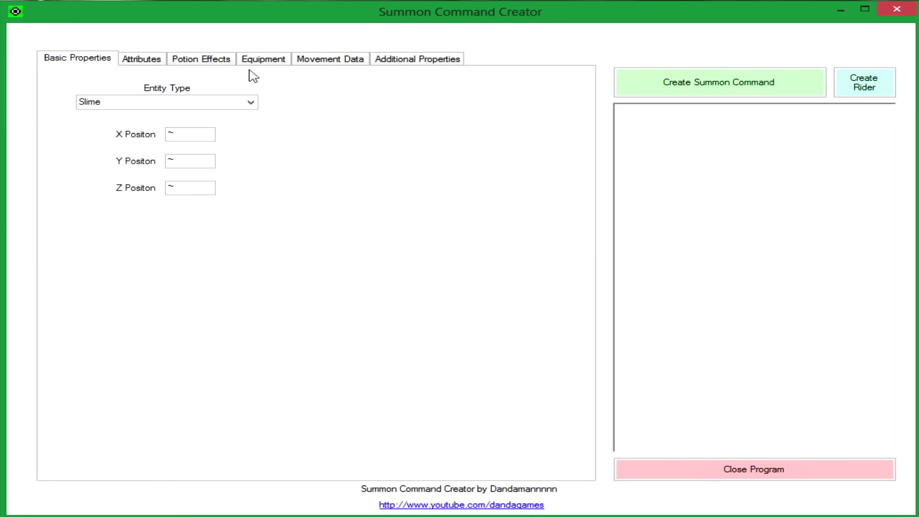
left_click(279, 60)
left_click(335, 60)
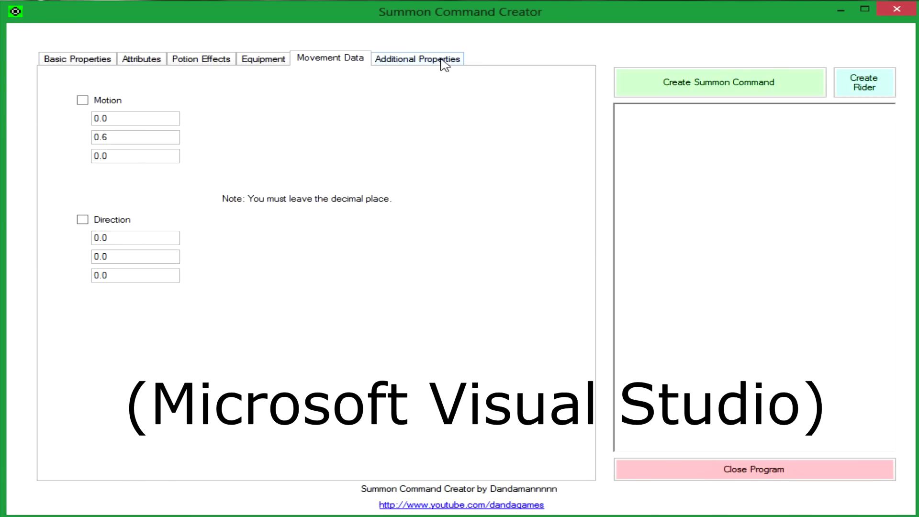
left_click(440, 61)
left_click(194, 63)
left_click(129, 62)
left_click(109, 61)
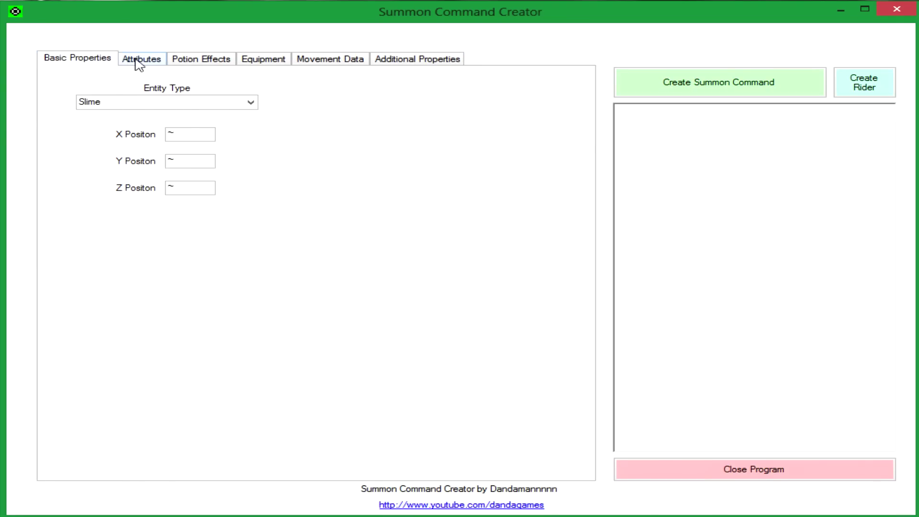
left_click(211, 61)
left_click(301, 61)
left_click(426, 59)
left_click(201, 60)
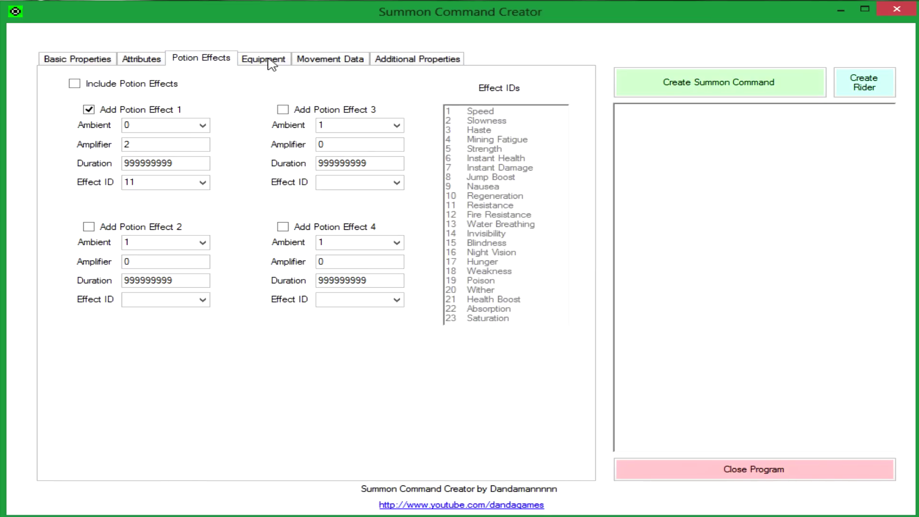
left_click(270, 60)
left_click(158, 60)
left_click(90, 64)
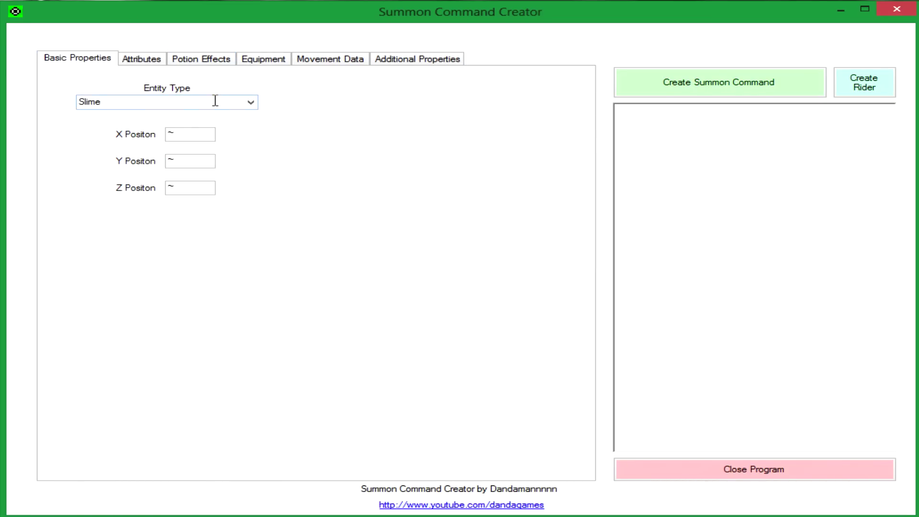
Switch the entity type to MinecartHopper and cycle on through other entity types.
left_click(249, 102)
left_click(154, 136)
scroll(153, 141, "up", 4)
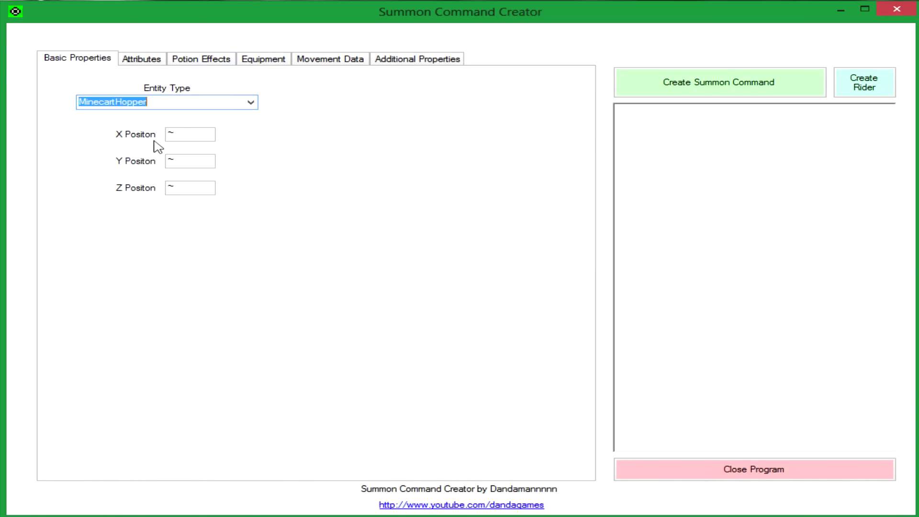
scroll(180, 123, "down", 15)
scroll(181, 124, "down", 12)
left_click(377, 58)
left_click(206, 58)
left_click(262, 60)
left_click(140, 59)
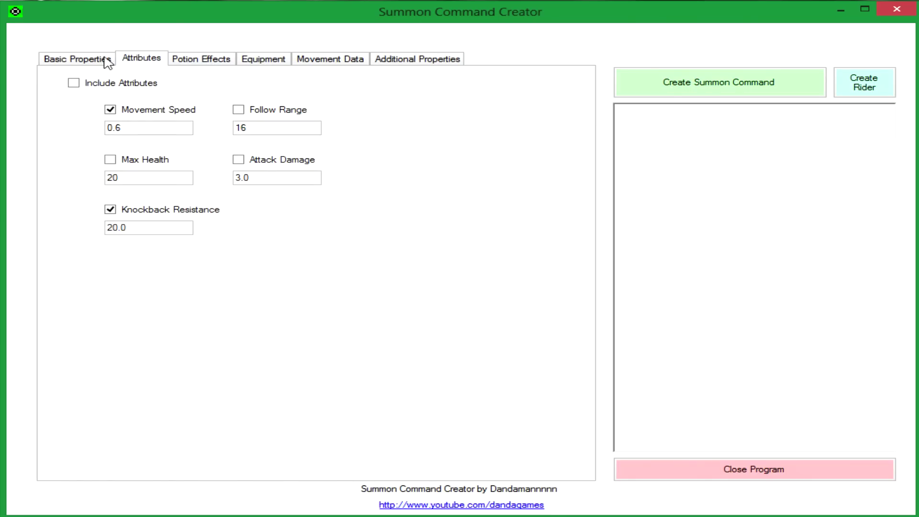
left_click(66, 59)
left_click(200, 58)
left_click(263, 59)
left_click(330, 59)
left_click(417, 59)
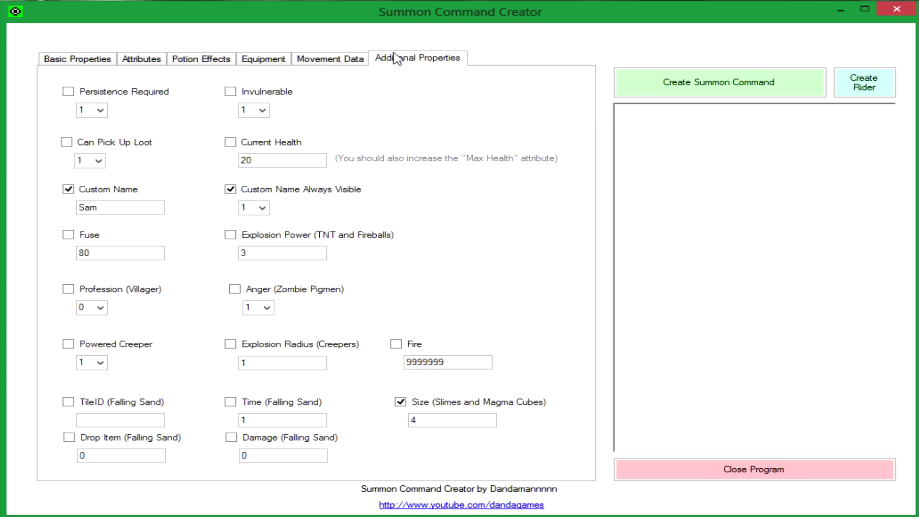
left_click(275, 59)
left_click(203, 60)
left_click(141, 58)
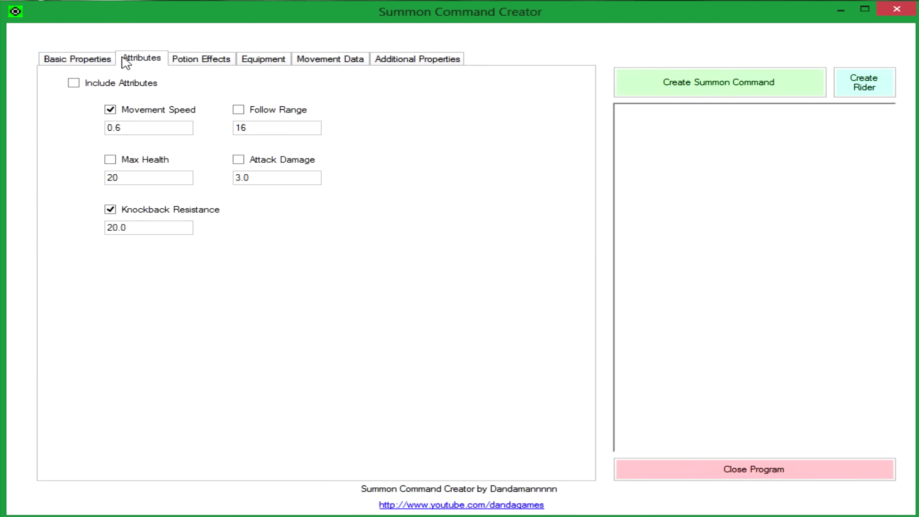
left_click(96, 59)
left_click(287, 61)
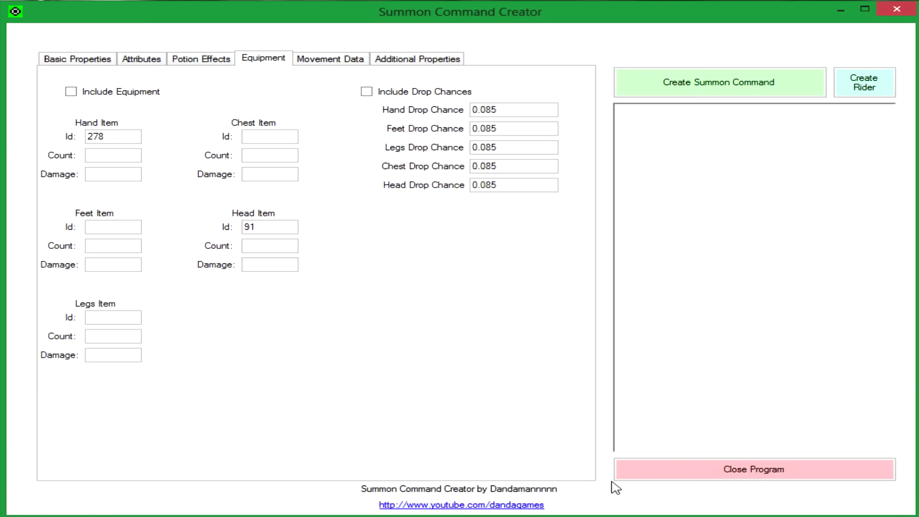
left_click(520, 169)
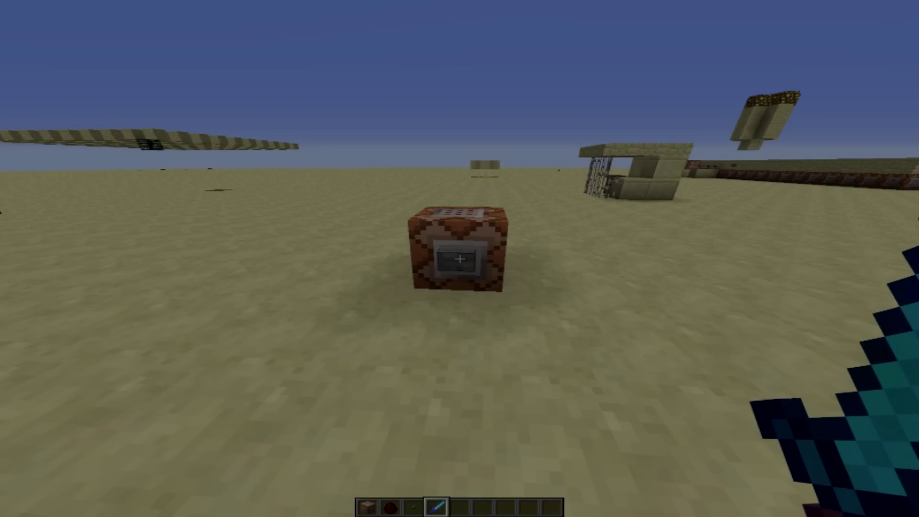
Switch to Minecraft, swing the diamond sword at the large slime, and circle around it to view it from several angles.
left_click(459, 258)
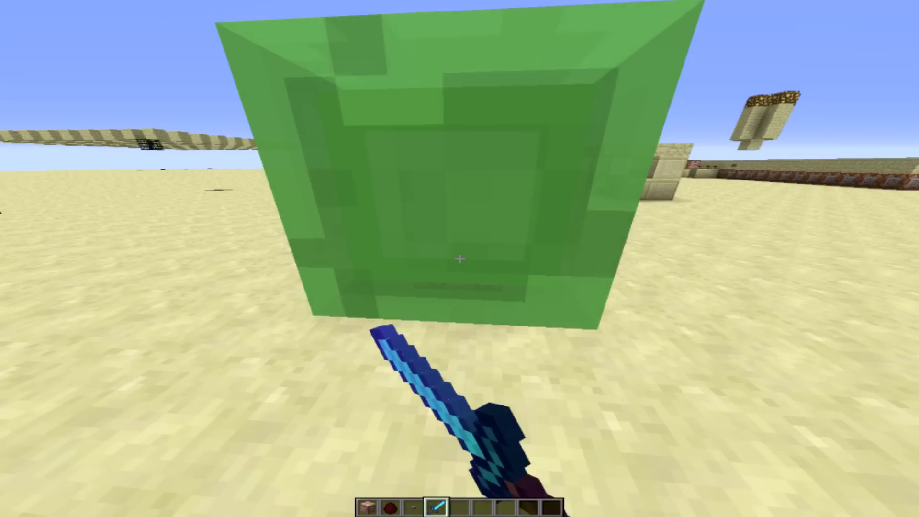
key("w")
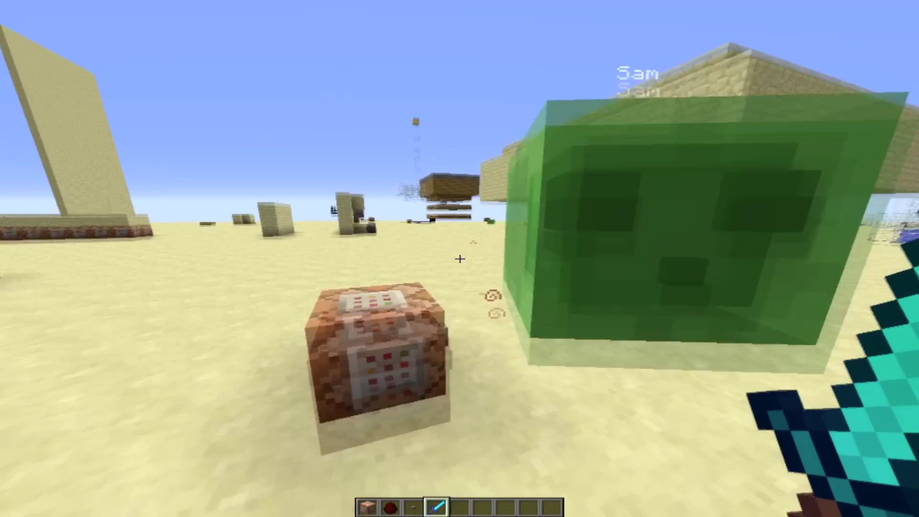
key("w")
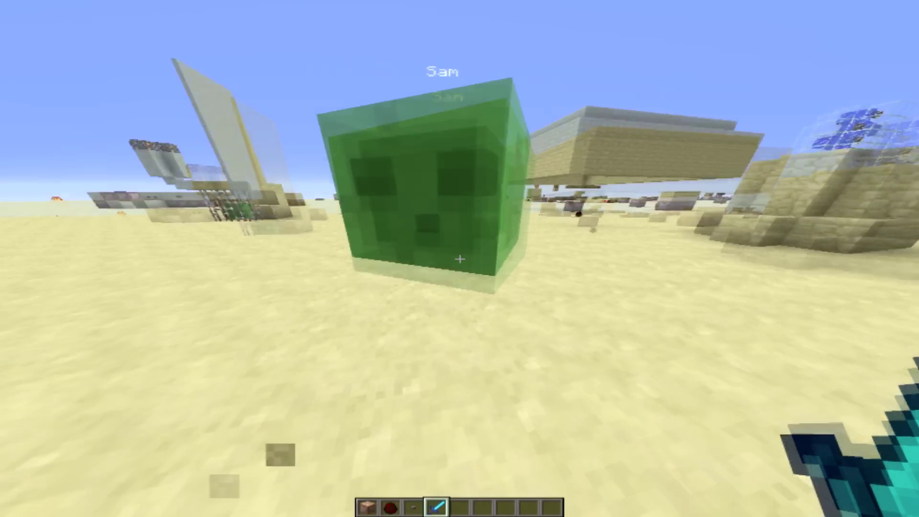
key("w")
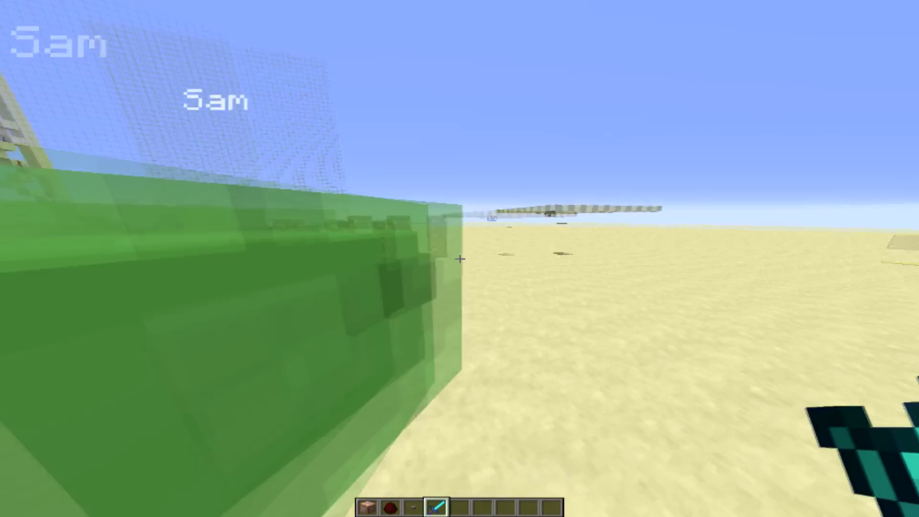
key("w")
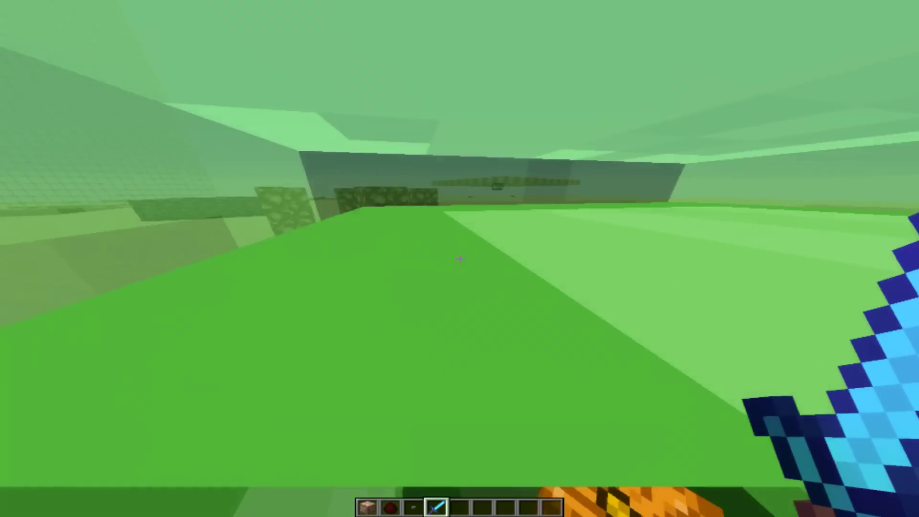
key("w")
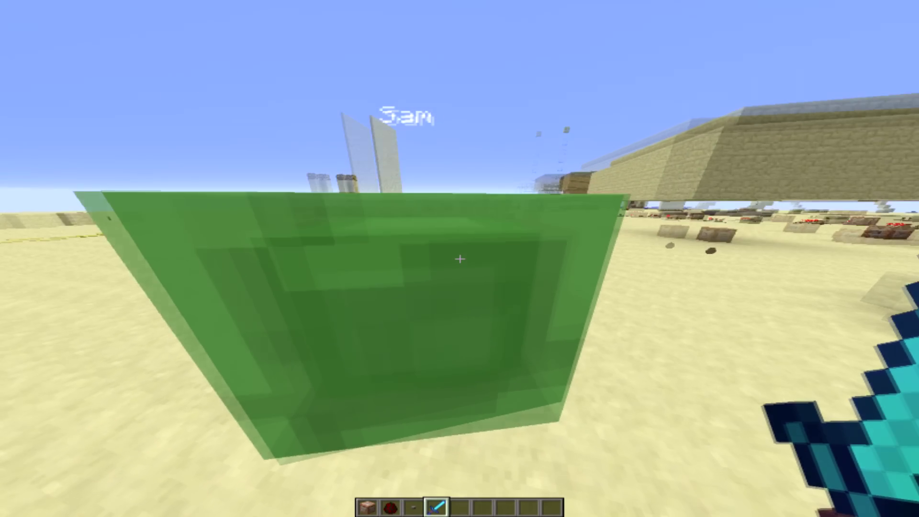